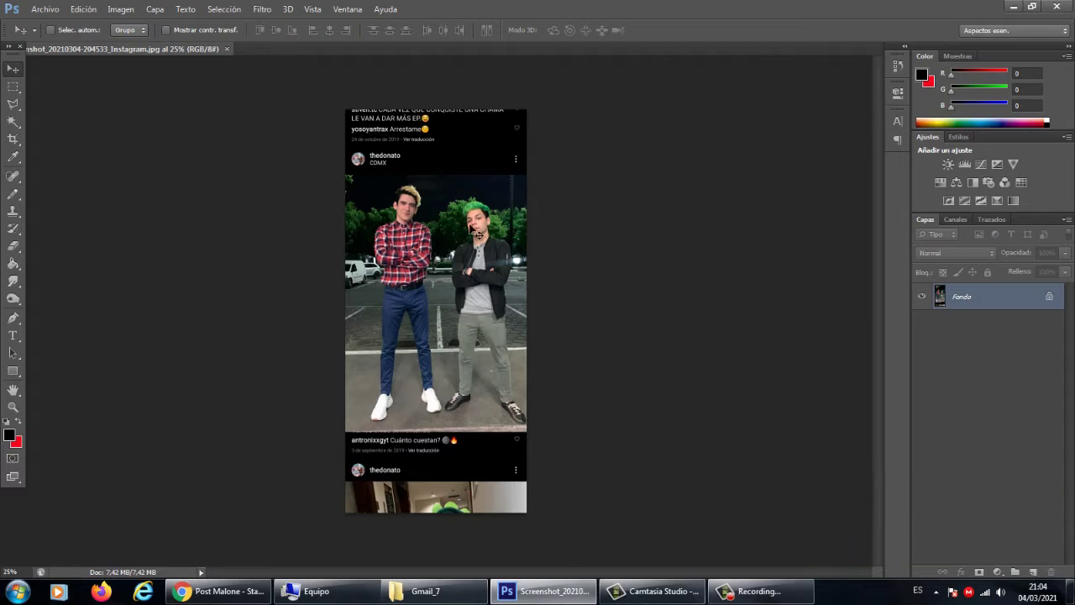
# Select the parking-lot photo of the two men in the Instagram screenshot and cut it
pyautogui.scroll(9, 406, 228)
pyautogui.scroll(-3, 374, 219)
pyautogui.click(13, 87)
pyautogui.moveTo(282, 120); pyautogui.dragTo(614, 479)
pyautogui.hotkey('ctrl', 'BackSpace')
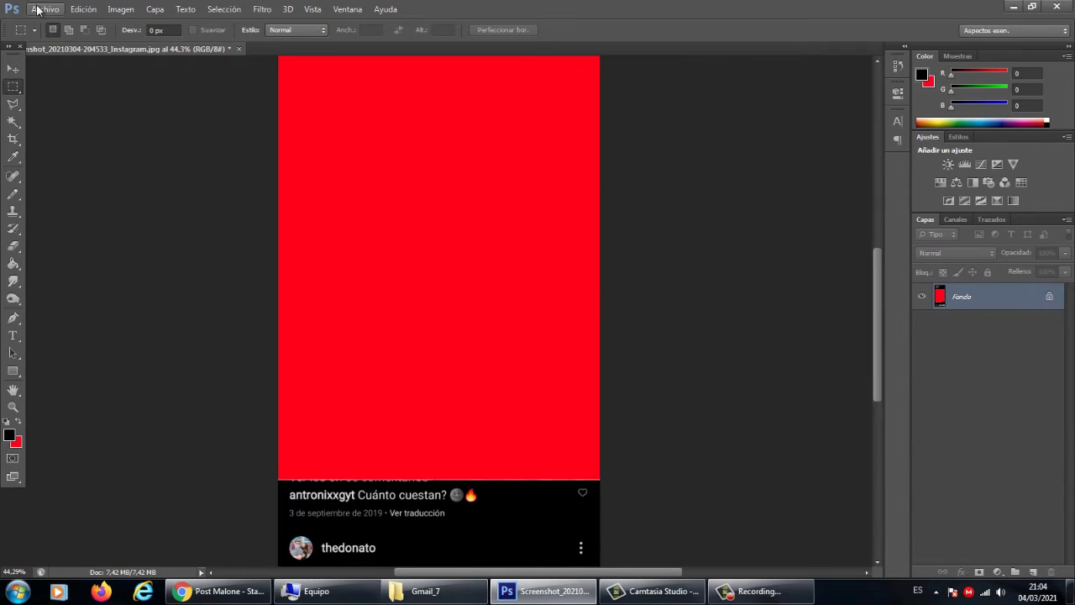
# Paste the cut photo into a new untitled document as Capa 1
pyautogui.hotkey('ctrl', 'n')
pyautogui.click(642, 142)
pyautogui.hotkey('ctrl', 'v')
pyautogui.rightClick(218, 592)
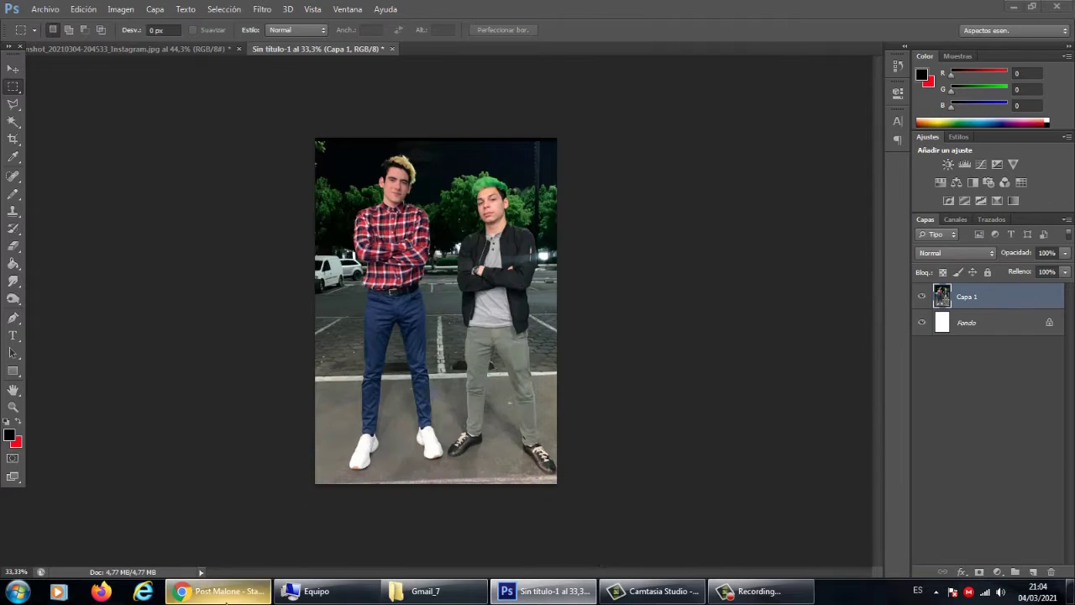
# Close the Chrome window and lasso around the blond man's face
pyautogui.click(214, 562)
pyautogui.scroll(7, 521, 210)
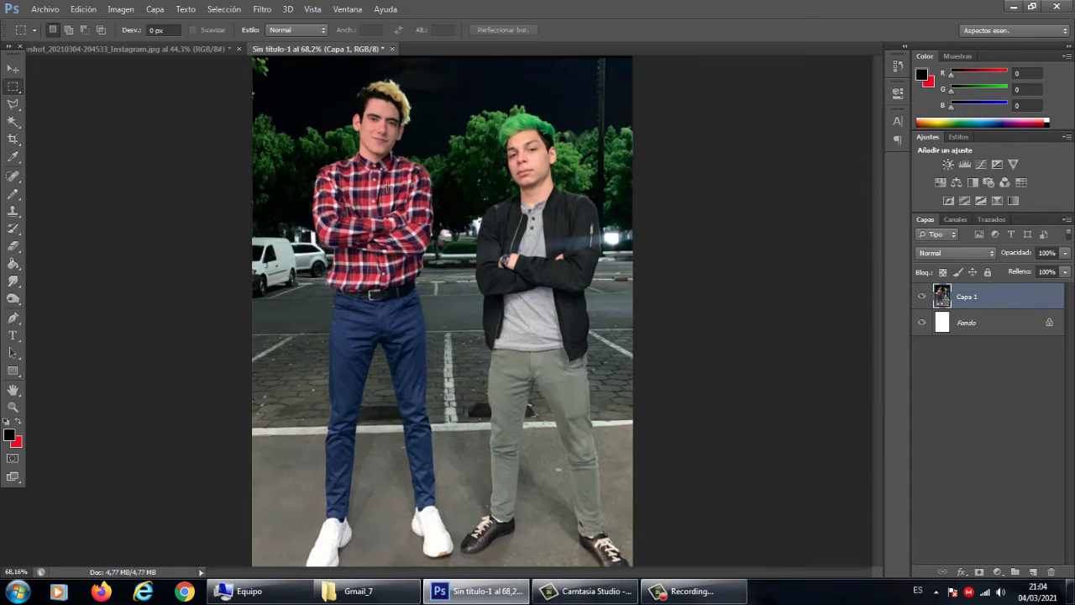
pyautogui.scroll(3, 554, 205)
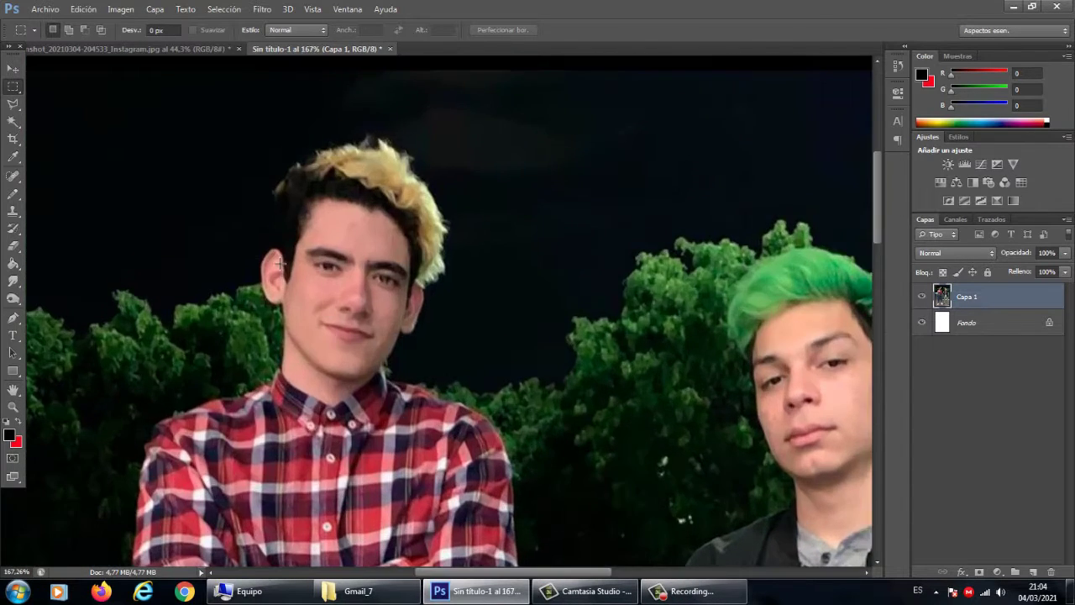
pyautogui.click(14, 105)
pyautogui.scroll(2, 424, 281)
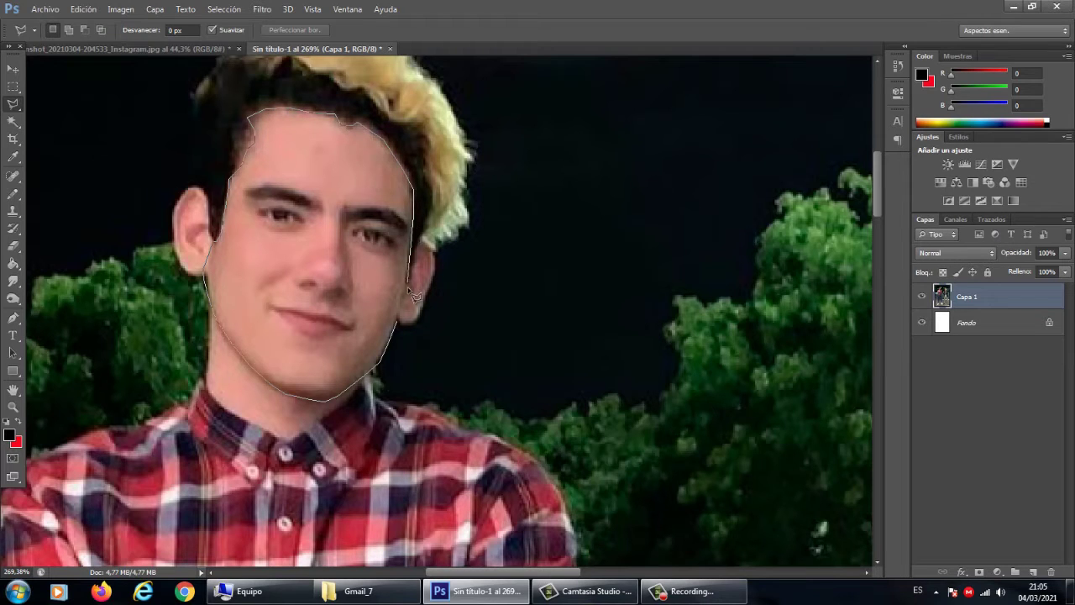
# Trial-cut and move the face, then undo back to the intact photo
pyautogui.press('Delete')
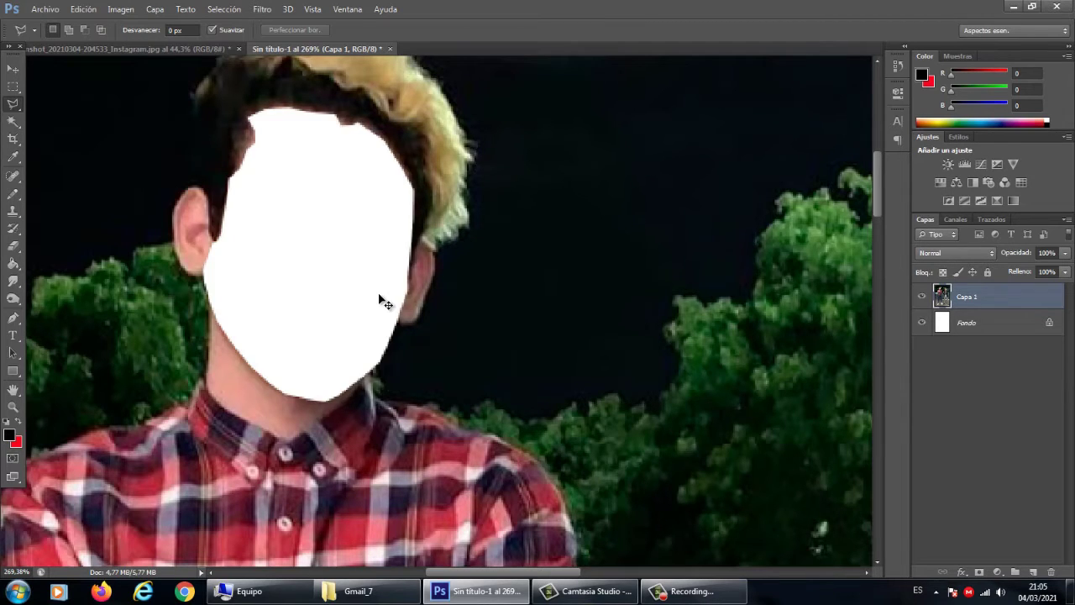
pyautogui.hotkey('ctrl', 'v')
pyautogui.click(12, 69)
pyautogui.moveTo(424, 335); pyautogui.dragTo(305, 282)
pyautogui.hotkey('ctrl', 'alt', 'z')
pyautogui.hotkey('ctrl', 'alt', 'z')
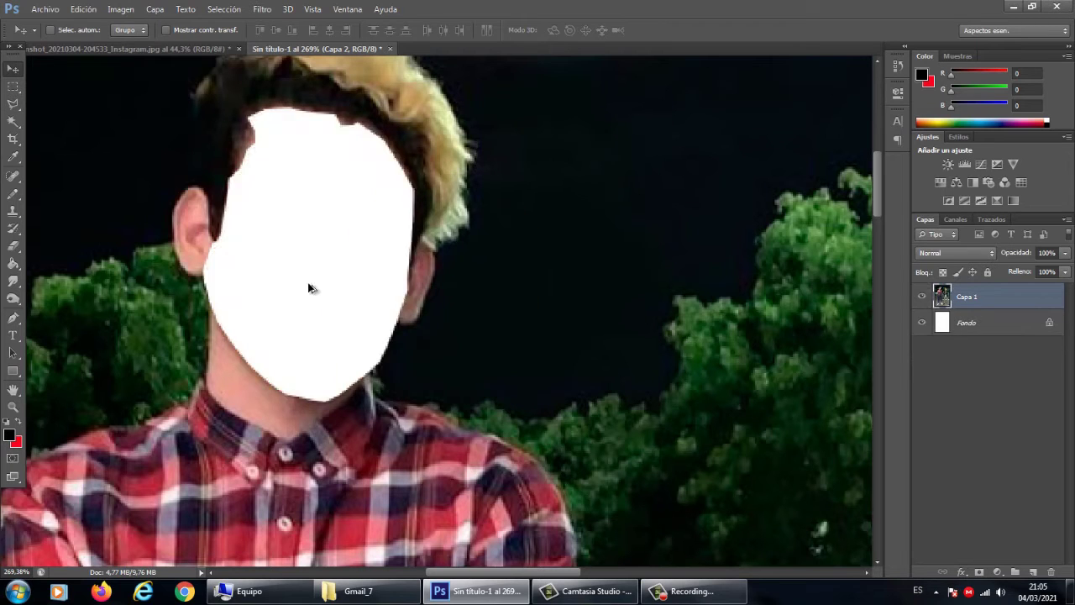
pyautogui.hotkey('ctrl', 'alt', 'z')
# Copy the selected face onto its own Capa 2 layer, fit the view, then return to the Gmail_7 screenshots folder
pyautogui.hotkey('ctrl', 'j')
pyautogui.click(923, 323)
pyautogui.click(922, 323)
pyautogui.click(975, 349)
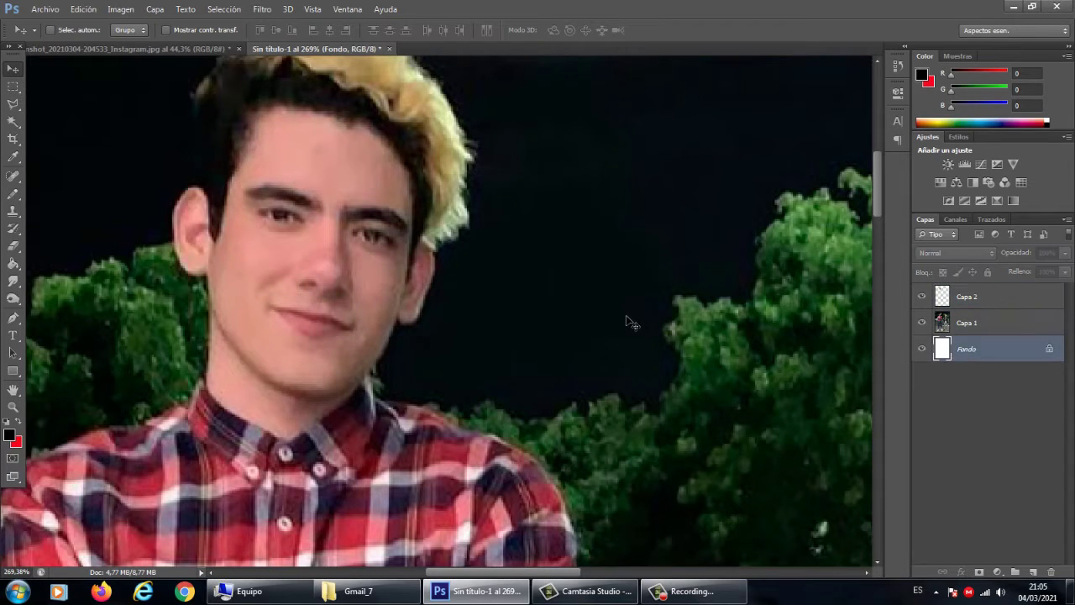
pyautogui.hotkey('ctrl', '0')
pyautogui.hotkey('alt', 'Tab')
pyautogui.click(592, 126)
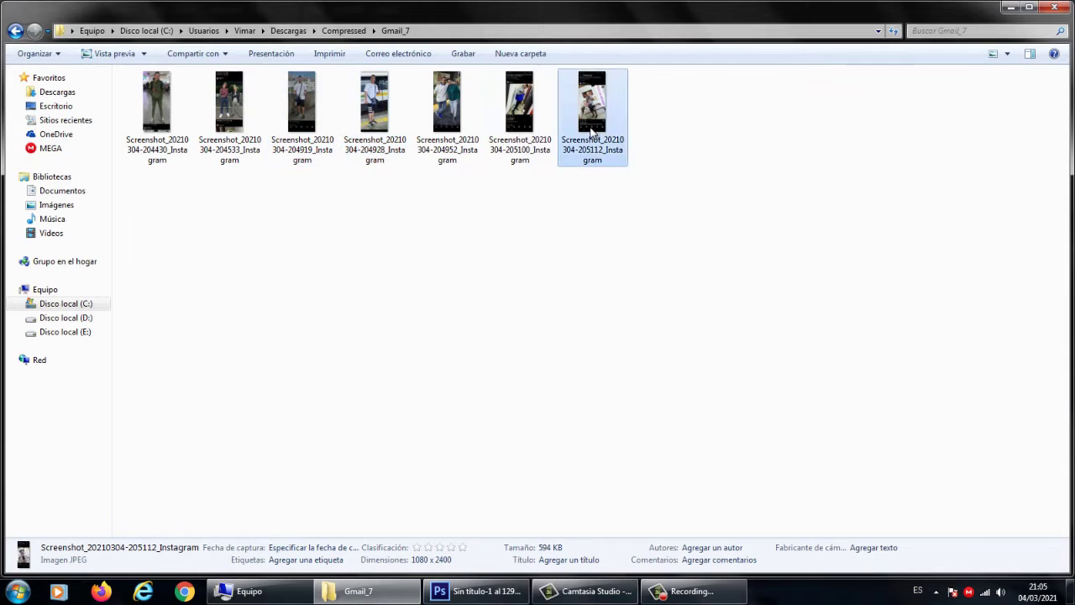
# Open the screenshots in Windows Photo Viewer and step through them to 204928
pyautogui.click(520, 127)
pyautogui.click(234, 134)
pyautogui.click(159, 128)
pyautogui.doubleClick(442, 121)
pyautogui.click(573, 565)
pyautogui.click(574, 566)
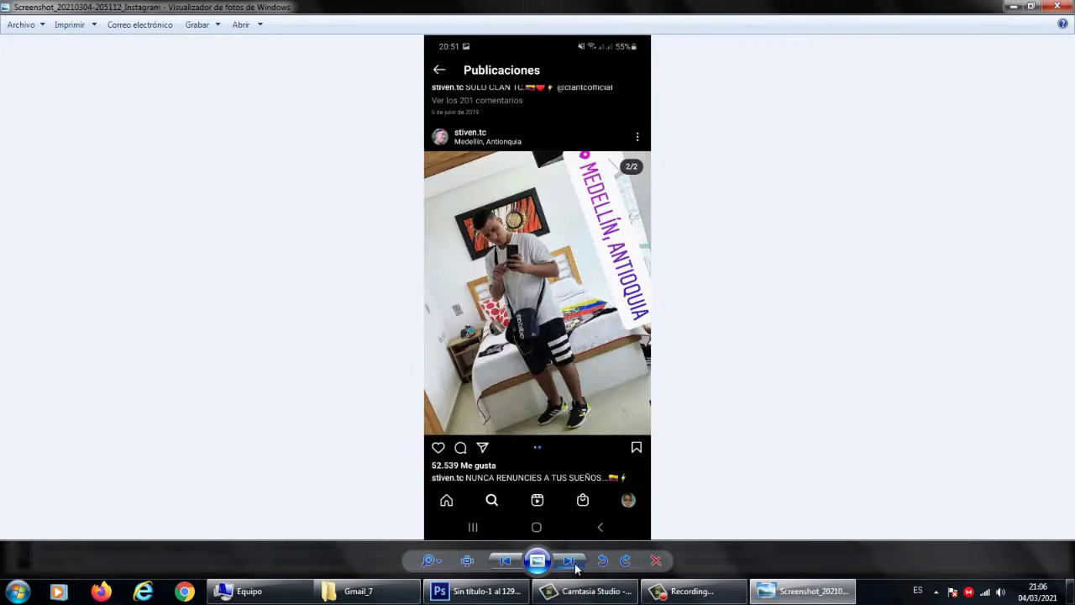
pyautogui.click(574, 563)
pyautogui.click(574, 562)
pyautogui.click(574, 563)
pyautogui.click(572, 563)
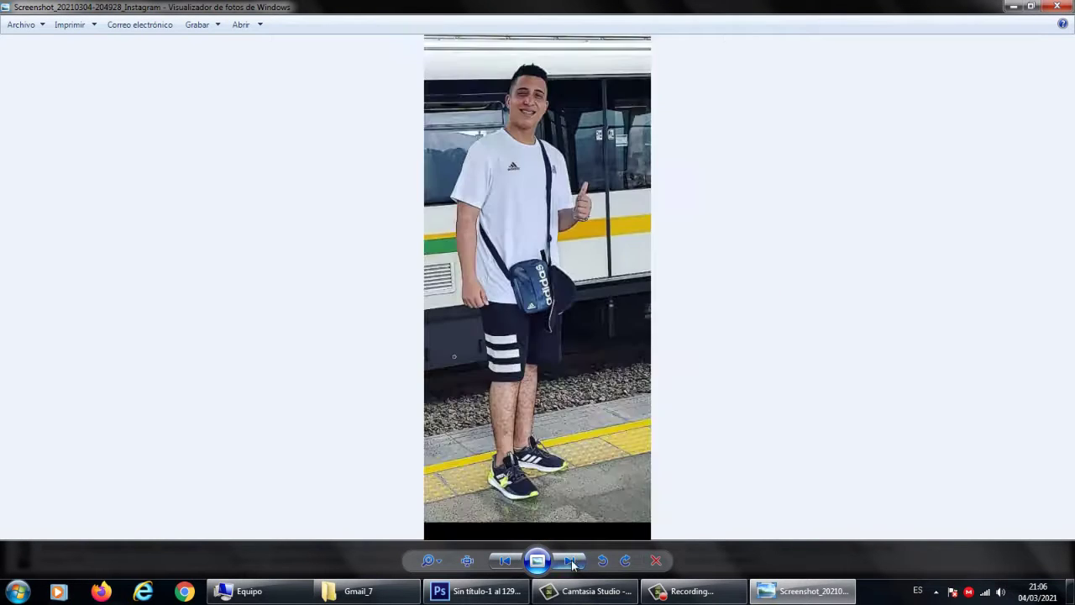
pyautogui.scroll(5, 537, 286)
pyautogui.moveTo(537, 168); pyautogui.dragTo(537, 395)
# Compare screenshots 204928 and 204919 in the viewer, settling on 204928
pyautogui.click(1057, 6)
pyautogui.doubleClick(375, 110)
pyautogui.click(507, 563)
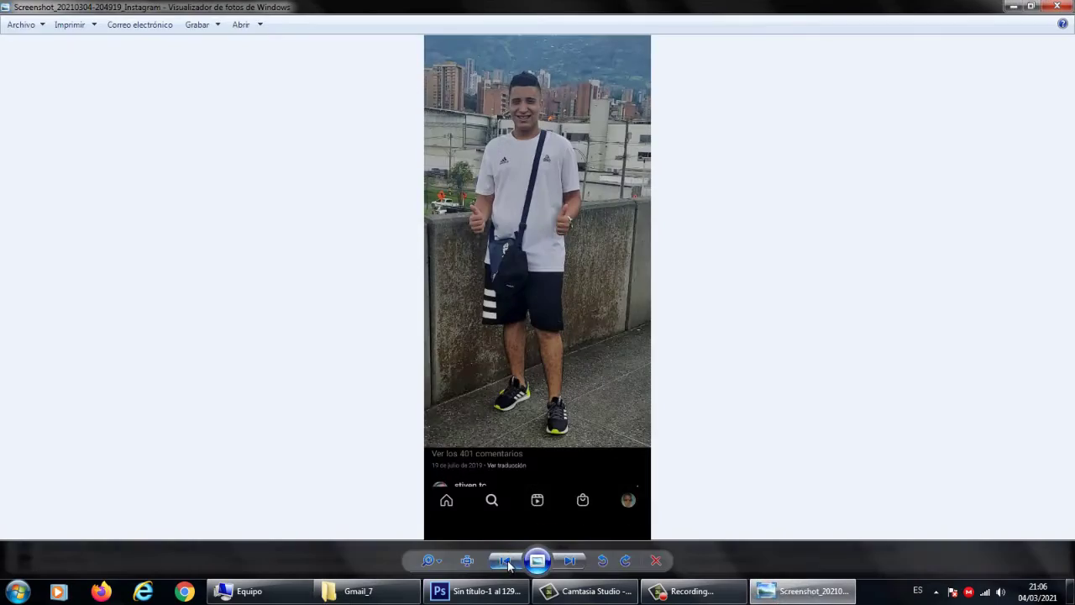
pyautogui.click(571, 561)
pyautogui.click(1057, 6)
pyautogui.doubleClick(302, 109)
pyautogui.click(1057, 6)
pyautogui.doubleClick(374, 109)
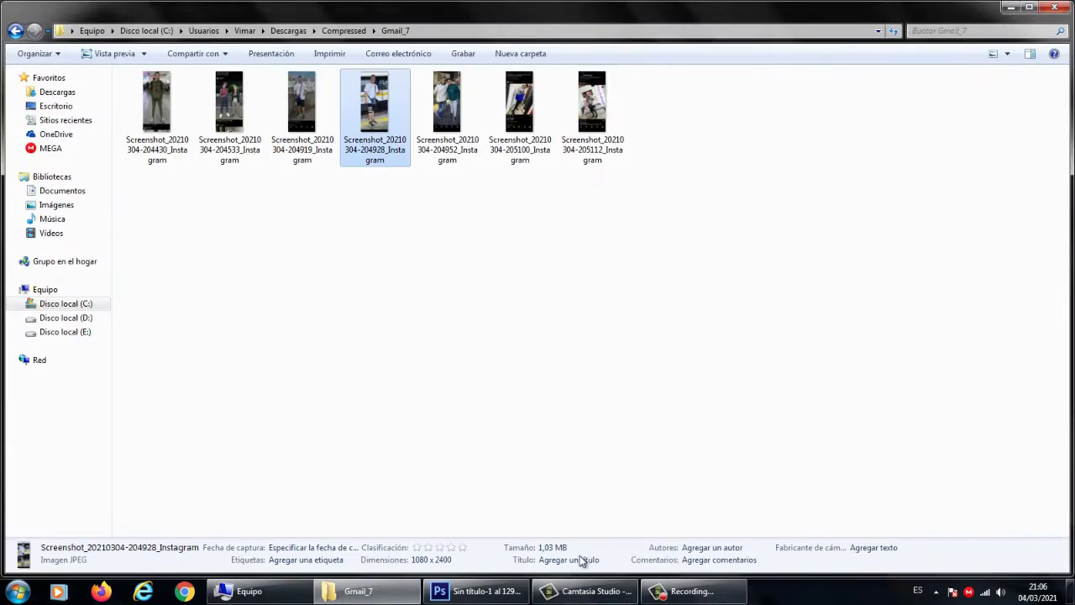
# Drag screenshot 204928 onto Photoshop to open it
pyautogui.click(479, 591)
pyautogui.click(479, 590)
pyautogui.moveTo(375, 109); pyautogui.dragTo(623, 215)
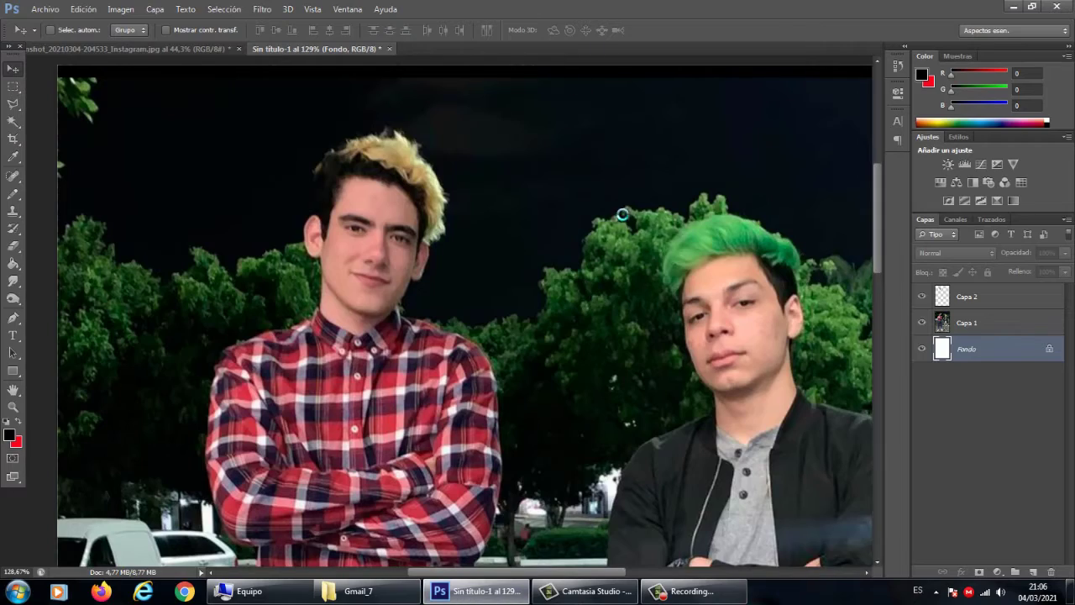
# Polygonal-lasso the smiling man's face in the train screenshot and copy it to a new layer
pyautogui.click(595, 289)
pyautogui.scroll(5, 576, 293)
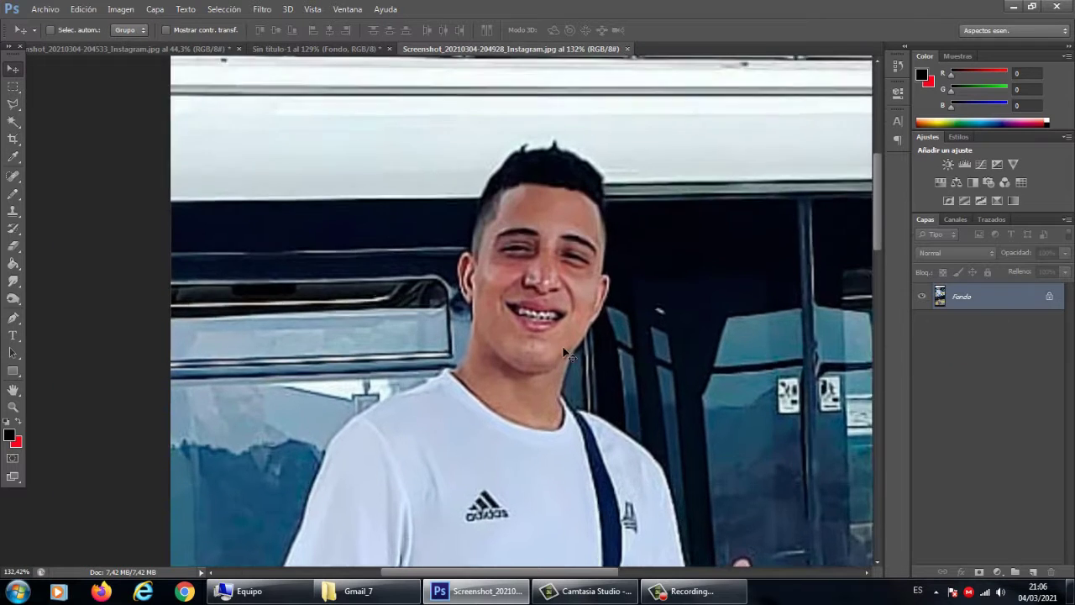
pyautogui.scroll(3, 567, 354)
pyautogui.press('l')
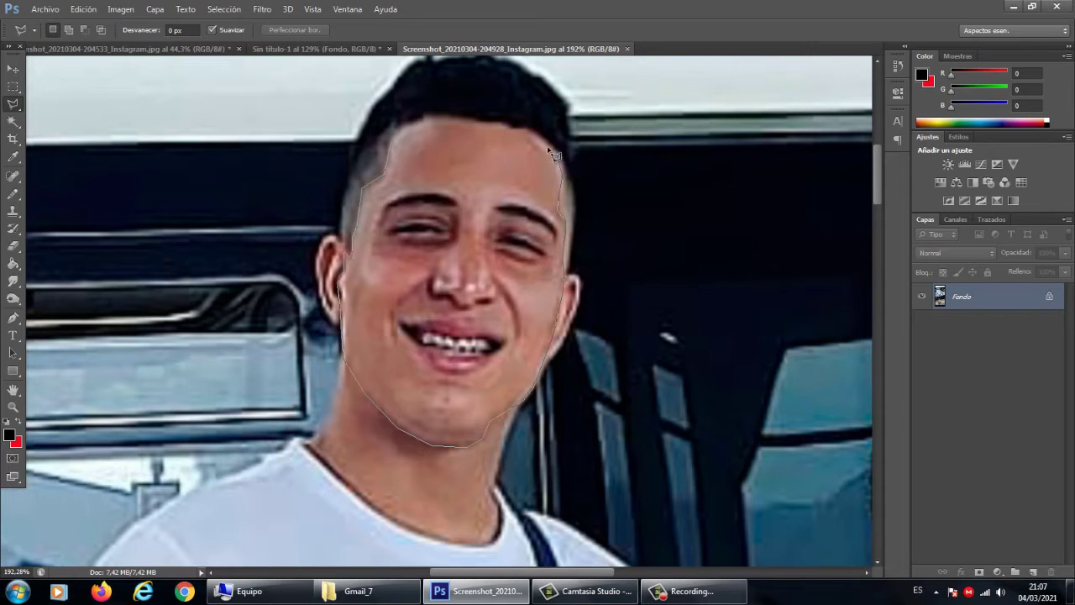
pyautogui.click(417, 132)
pyautogui.hotkey('ctrl', 'j')
# Drag the face into the parking-lot document as Capa 3, raise it in the stack and hide it
pyautogui.press('v')
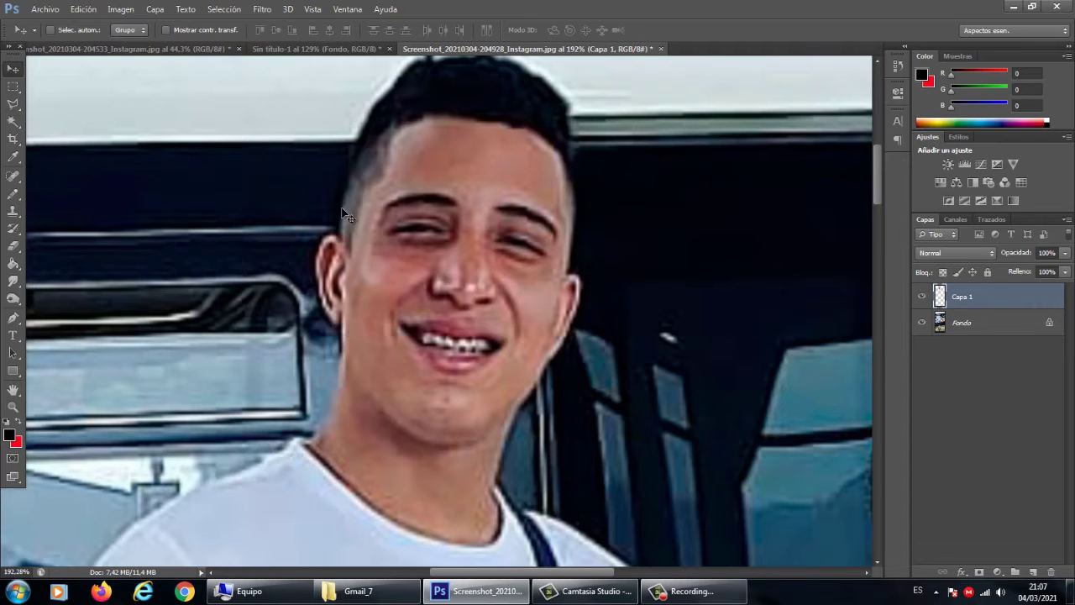
pyautogui.moveTo(426, 146); pyautogui.dragTo(463, 316)
pyautogui.moveTo(968, 340); pyautogui.dragTo(977, 296)
pyautogui.click(12, 86)
pyautogui.click(922, 295)
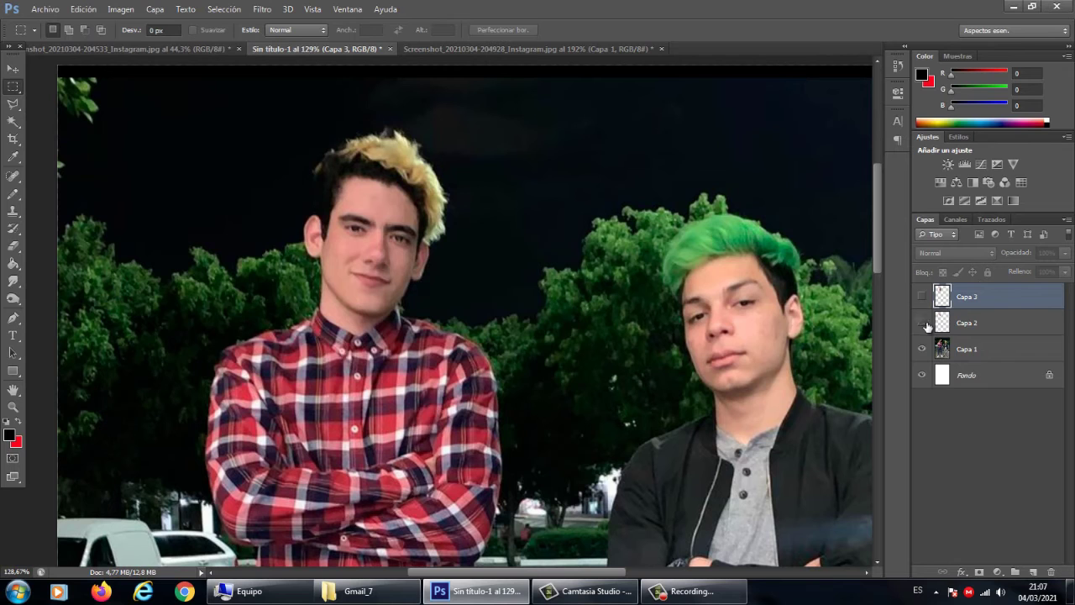
# Add a new layer above Capa 1 and trace the blond man's face with a bright green 36ff00 pencil
pyautogui.click(985, 348)
pyautogui.hotkey('ctrl', 'alt', 'shift', 'n')
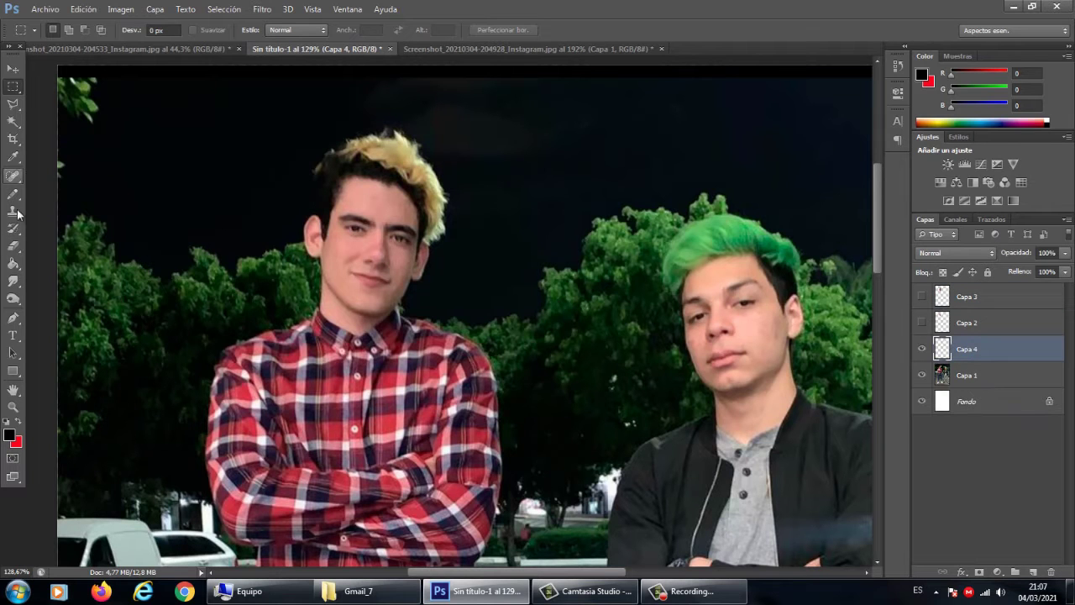
pyautogui.click(13, 194)
pyautogui.click(96, 205)
pyautogui.scroll(4, 398, 214)
pyautogui.click(10, 436)
pyautogui.click(803, 312)
pyautogui.moveTo(760, 214); pyautogui.dragTo(822, 187)
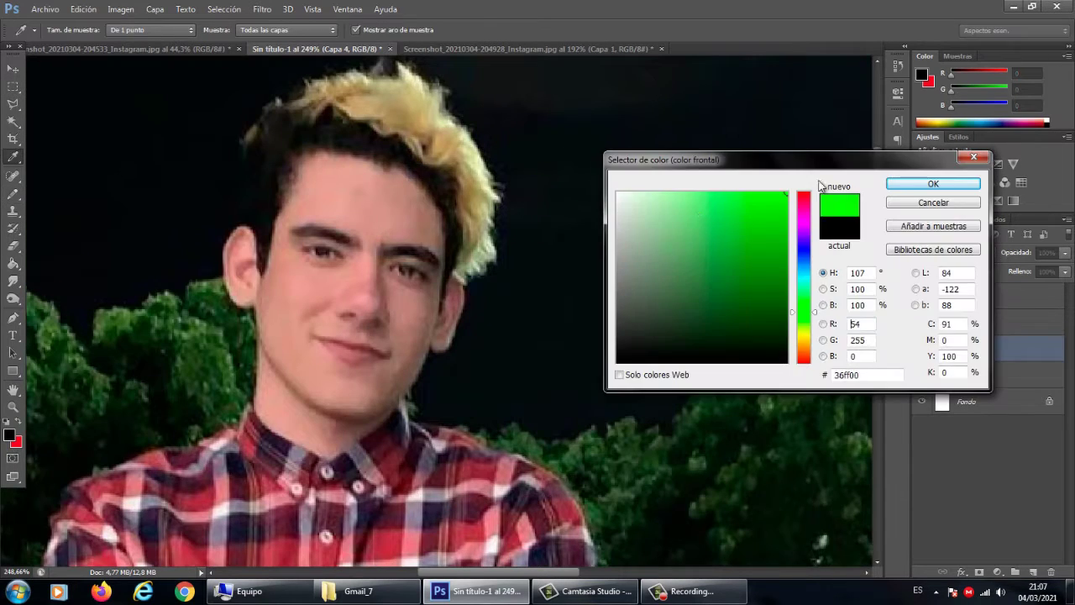
pyautogui.click(933, 184)
pyautogui.scroll(3, 456, 370)
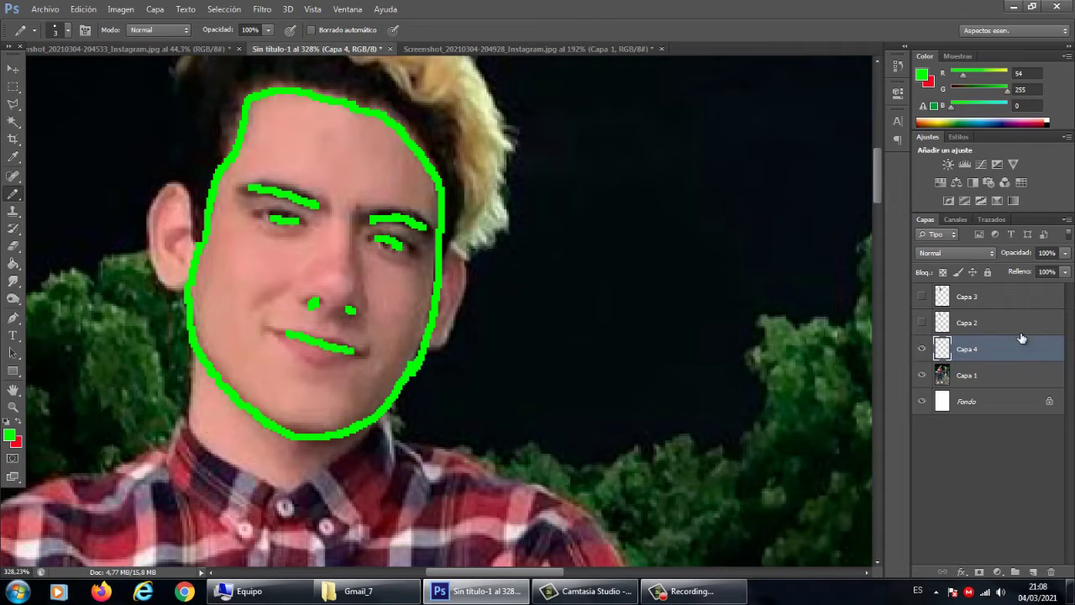
# Show Capa 3 again at 60% opacity
pyautogui.click(923, 297)
pyautogui.click(979, 299)
pyautogui.click(1065, 253)
pyautogui.moveTo(1065, 268); pyautogui.dragTo(1038, 270)
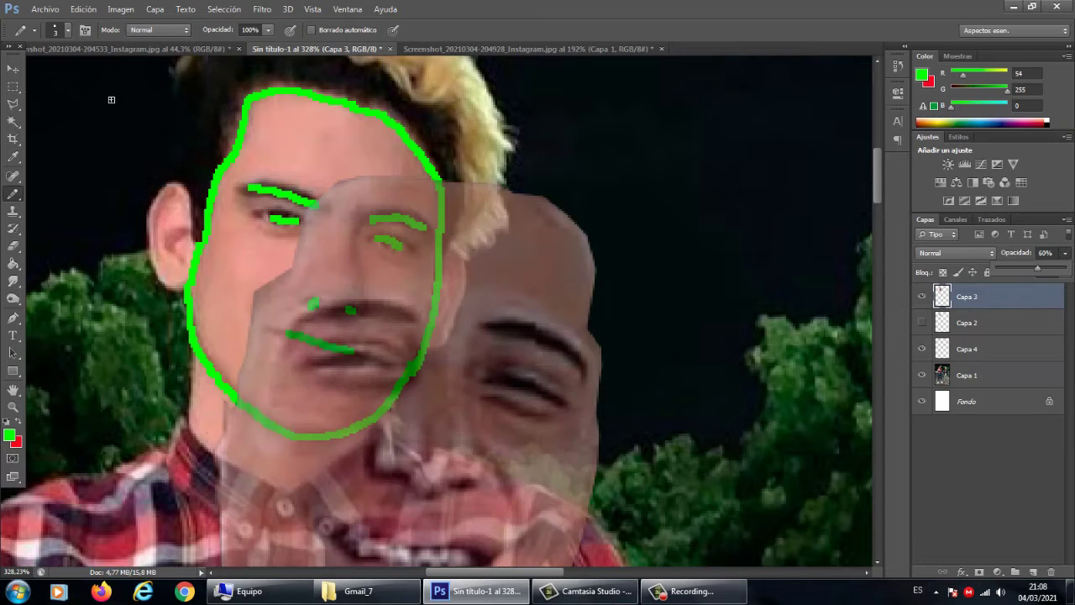
# Try a free transform on the pasted face, moving and resizing it, then cancel it
pyautogui.click(13, 87)
pyautogui.rightClick(506, 222)
pyautogui.click(569, 341)
pyautogui.scroll(-2, 541, 376)
pyautogui.moveTo(469, 349); pyautogui.dragTo(397, 225)
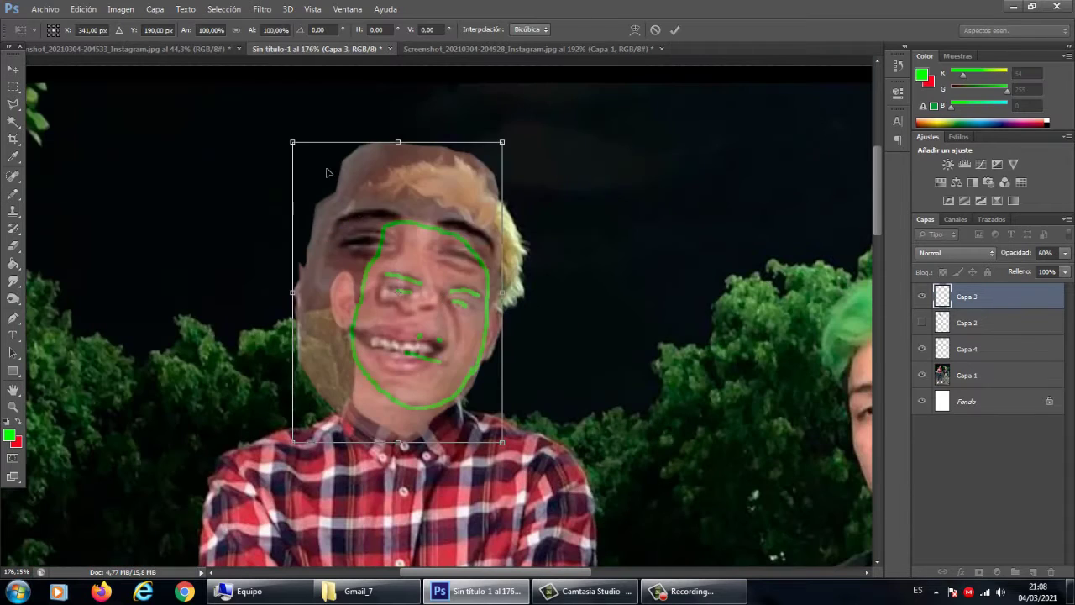
pyautogui.moveTo(294, 142); pyautogui.dragTo(232, 134)
pyautogui.scroll(3, 452, 342)
pyautogui.scroll(-1, 623, 167)
pyautogui.moveTo(477, 356); pyautogui.dragTo(455, 329)
pyautogui.press('Escape')
# Restart Free Transform, moving the face toward the head and shrinking it to about 62%
pyautogui.rightClick(481, 314)
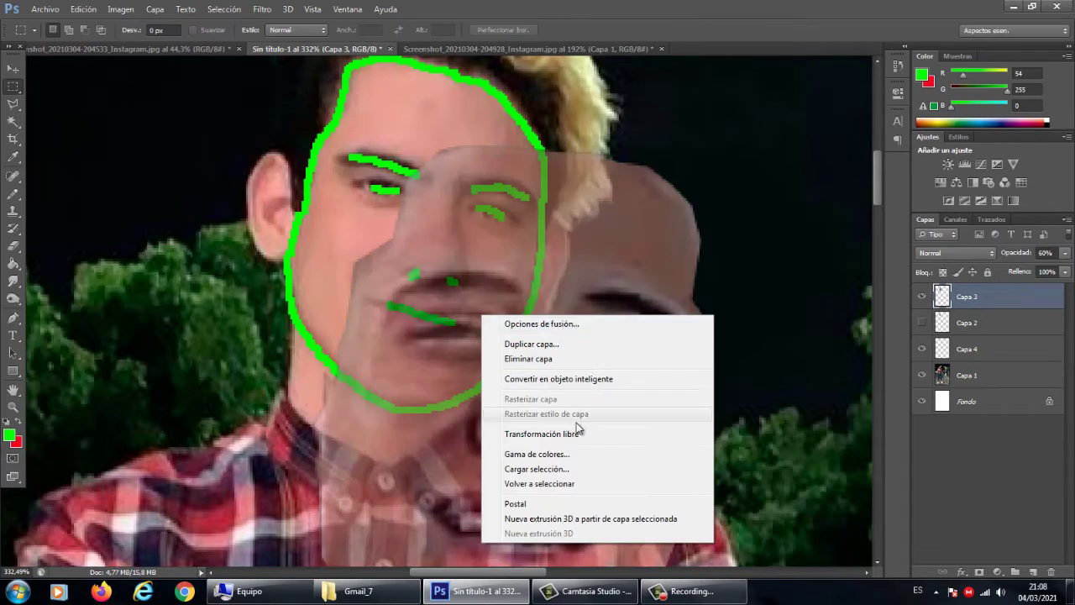
pyautogui.click(577, 432)
pyautogui.scroll(-6, 644, 445)
pyautogui.scroll(5, 669, 472)
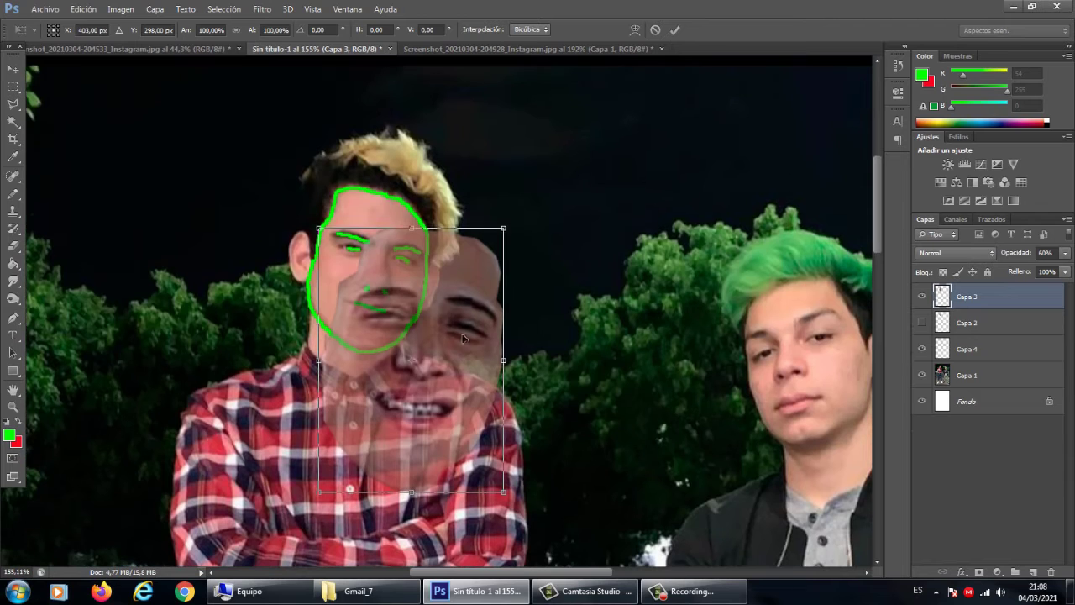
pyautogui.moveTo(474, 399); pyautogui.dragTo(427, 289)
pyautogui.moveTo(460, 127); pyautogui.dragTo(388, 227)
pyautogui.scroll(2, 349, 304)
pyautogui.scroll(2, 349, 304)
# Fit the face over the green outline, rotated about 5.5° at about 67%, and apply it
pyautogui.moveTo(366, 290); pyautogui.dragTo(435, 224)
pyautogui.moveTo(541, 241); pyautogui.dragTo(539, 257)
pyautogui.moveTo(449, 281); pyautogui.dragTo(445, 305)
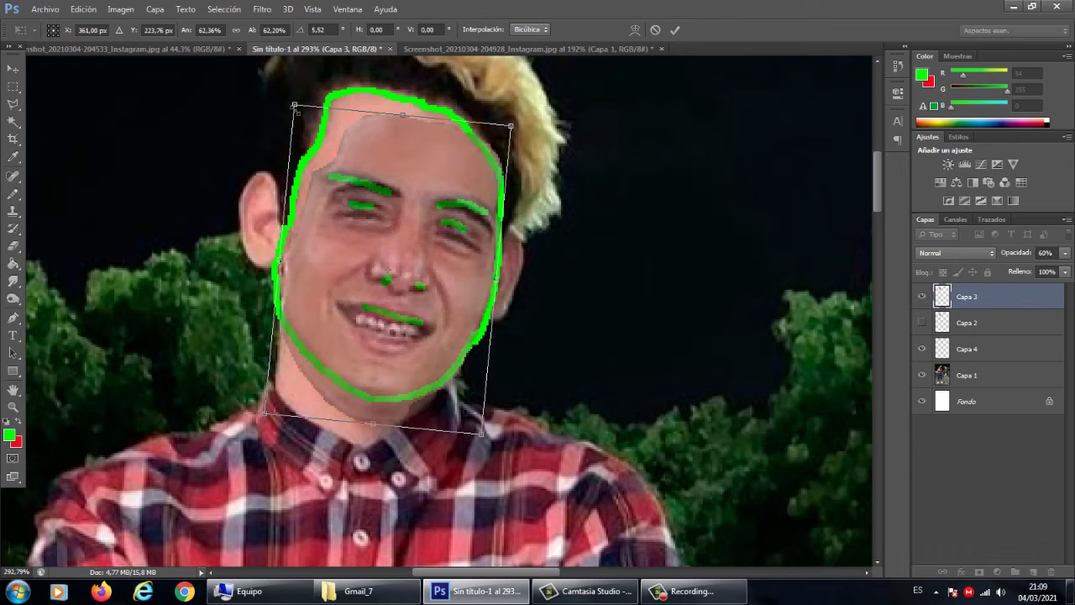
pyautogui.moveTo(294, 106); pyautogui.dragTo(282, 81)
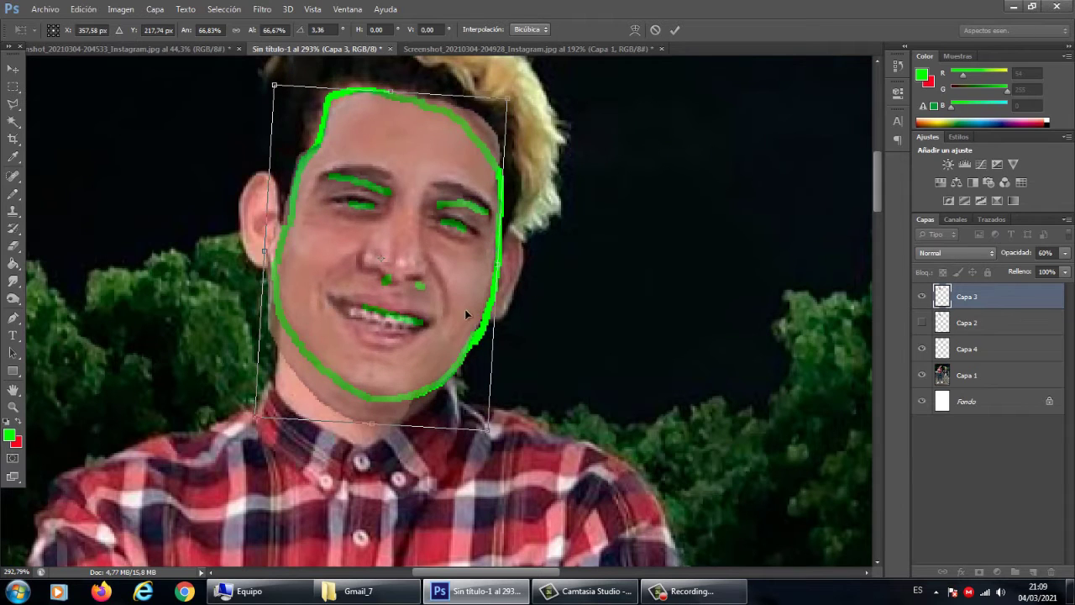
pyautogui.press('Return')
pyautogui.click(921, 349)
pyautogui.click(921, 349)
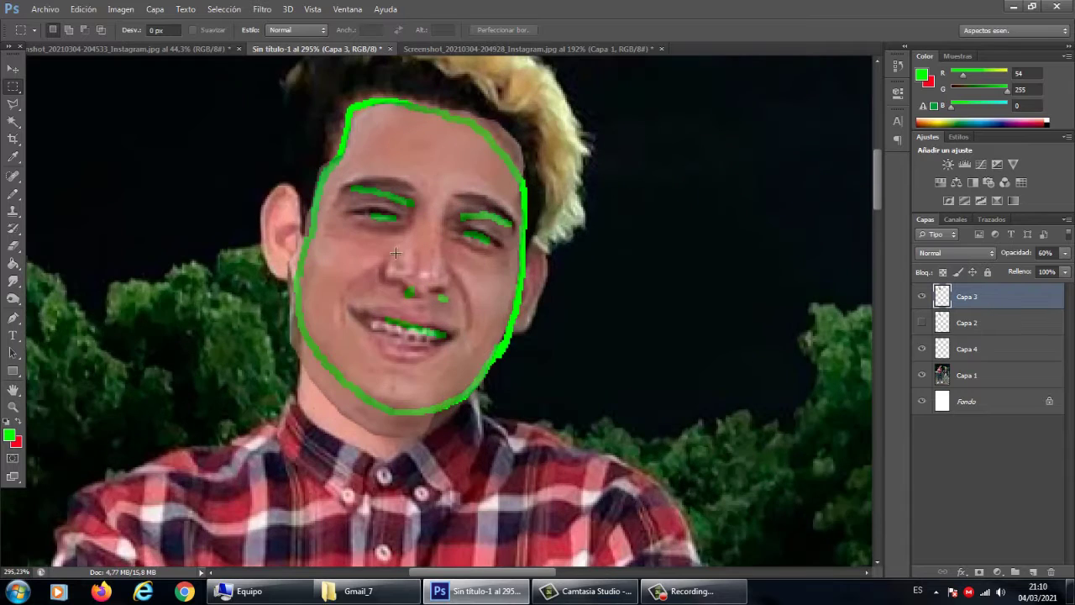
# Show the green face outline layer for reference, briefly checking Capa 2
pyautogui.click(923, 351)
pyautogui.click(922, 350)
pyautogui.click(922, 322)
pyautogui.click(922, 323)
pyautogui.click(923, 323)
pyautogui.click(922, 349)
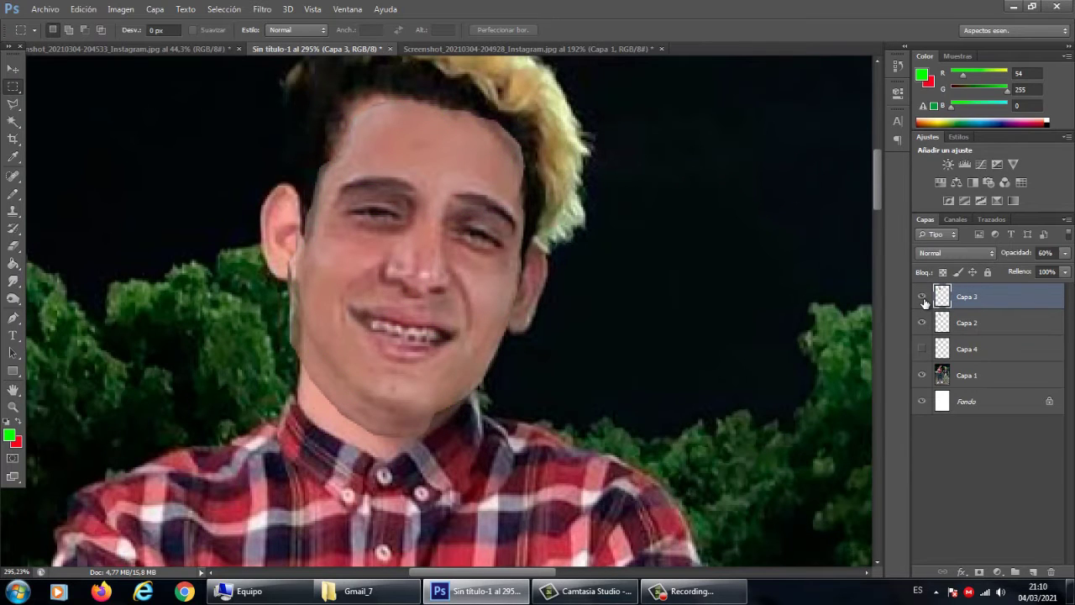
# Pick the Eraser and compare the pasted face with the outline underneath
pyautogui.moveTo(19, 246); pyautogui.dragTo(101, 250)
pyautogui.rightClick(467, 381)
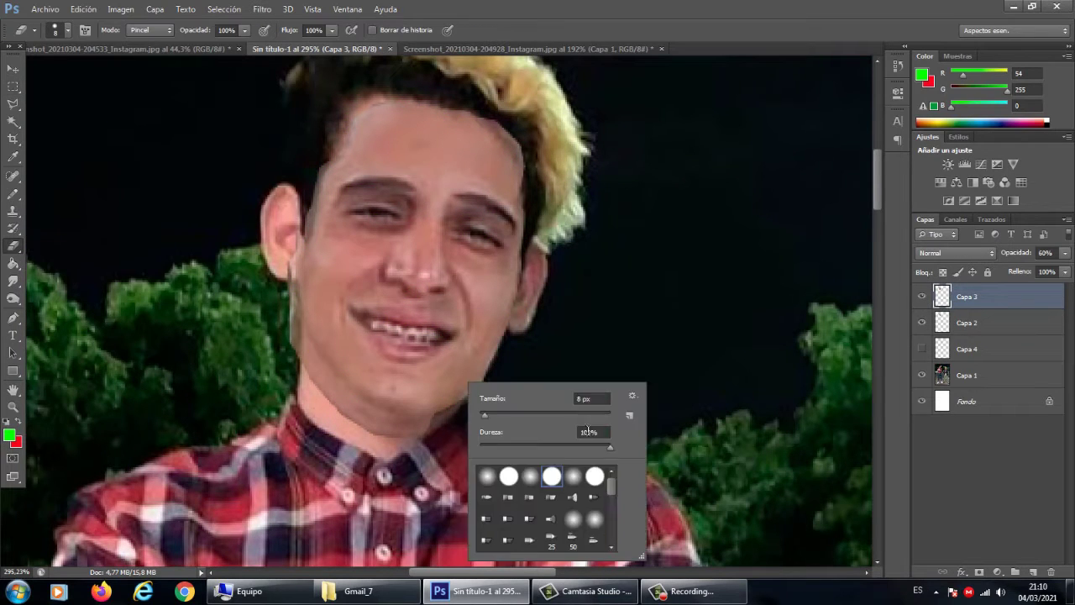
pyautogui.press('Escape')
pyautogui.click(923, 351)
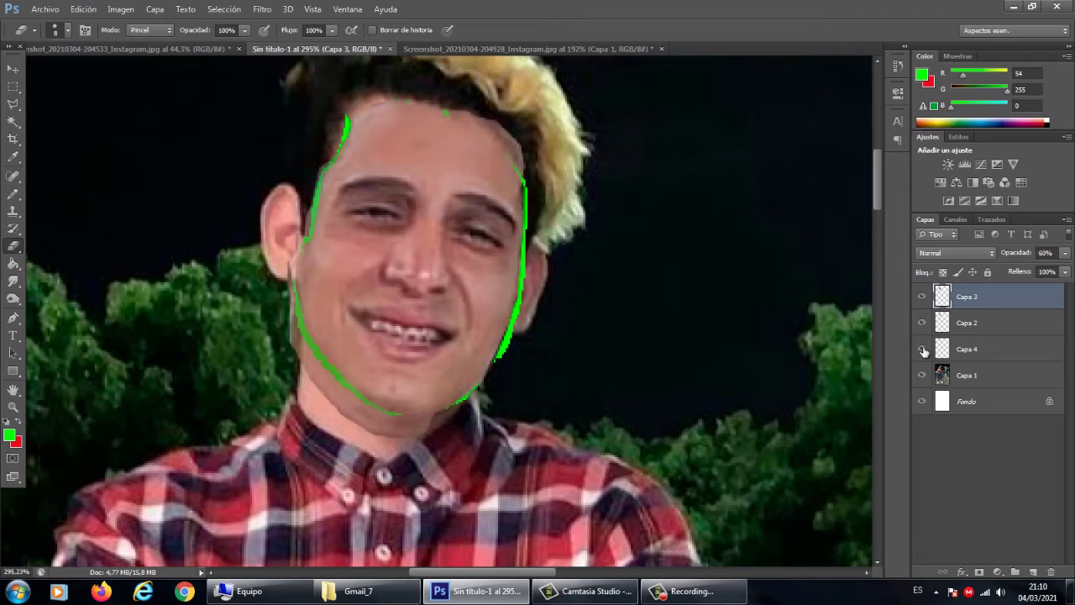
pyautogui.click(922, 300)
pyautogui.click(923, 300)
pyautogui.click(922, 324)
pyautogui.click(922, 300)
pyautogui.click(922, 299)
# Erase the excess shaded face around the brows with a 35 px eraser
pyautogui.scroll(2, 529, 120)
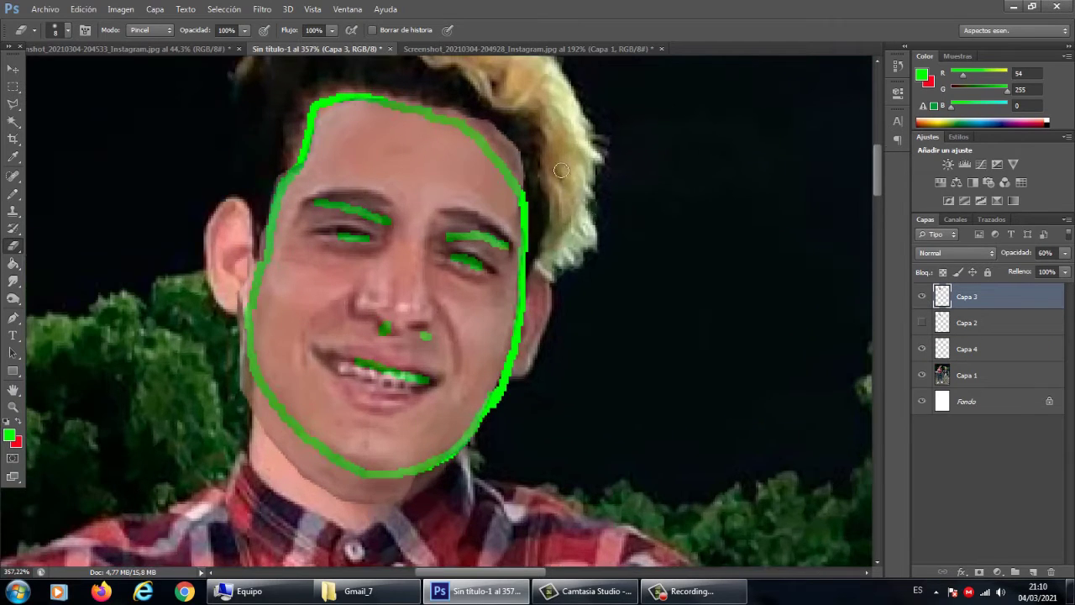
pyautogui.rightClick(562, 172)
pyautogui.moveTo(612, 252); pyautogui.dragTo(629, 252)
pyautogui.rightClick(595, 179)
pyautogui.click(595, 179)
pyautogui.moveTo(342, 225); pyautogui.dragTo(495, 227)
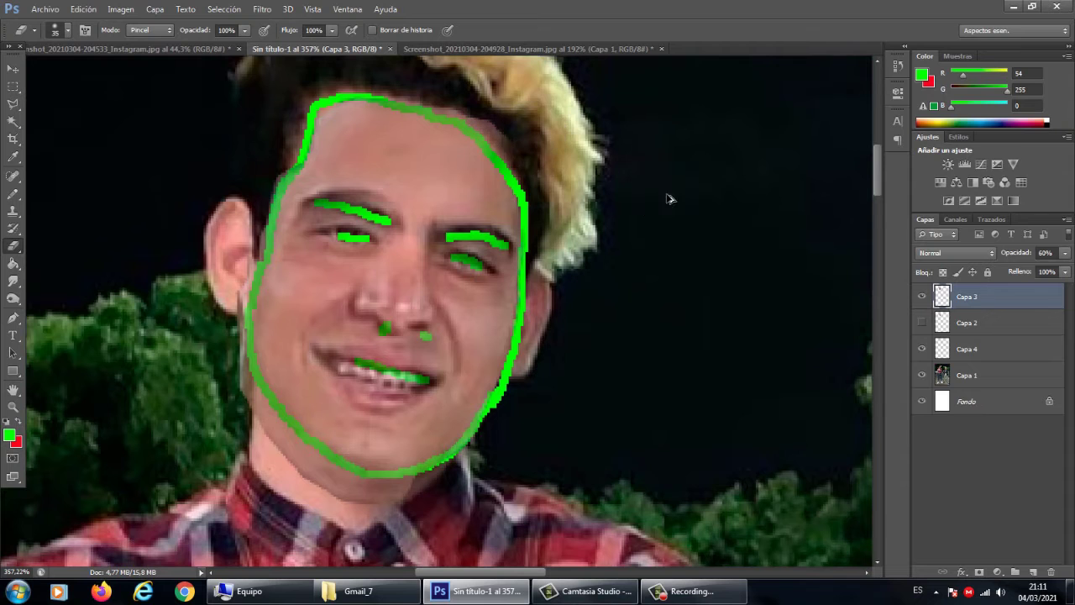
# Move Capa 2 below Capa 4 and reselect the Capa 3 face layer
pyautogui.click(922, 297)
pyautogui.click(922, 324)
pyautogui.click(922, 323)
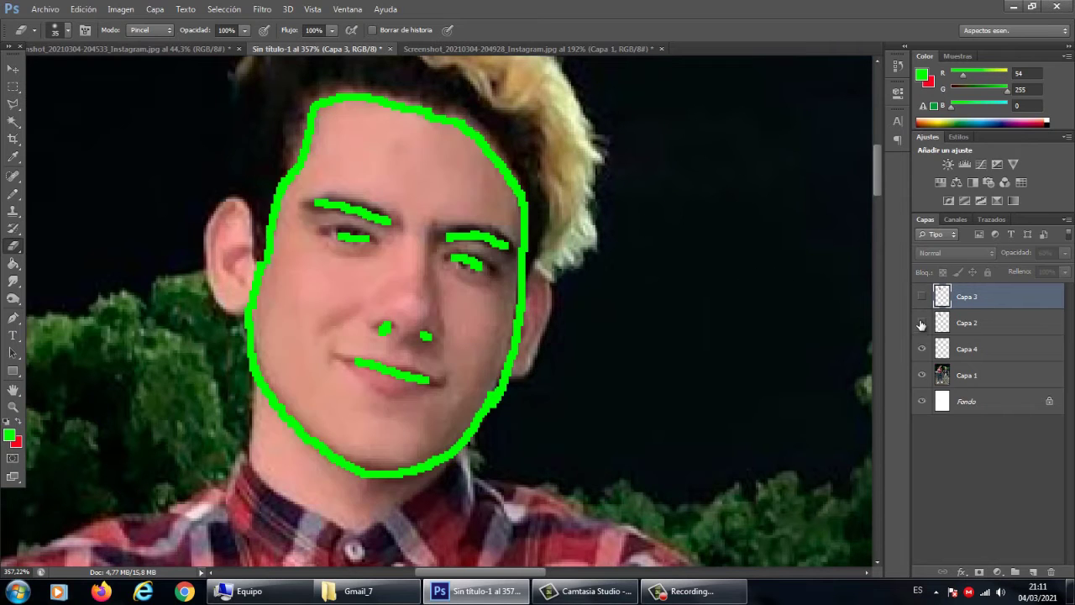
pyautogui.moveTo(991, 330); pyautogui.dragTo(977, 363)
pyautogui.click(923, 297)
pyautogui.click(966, 298)
pyautogui.scroll(1, 537, 194)
pyautogui.scroll(-1, 583, 195)
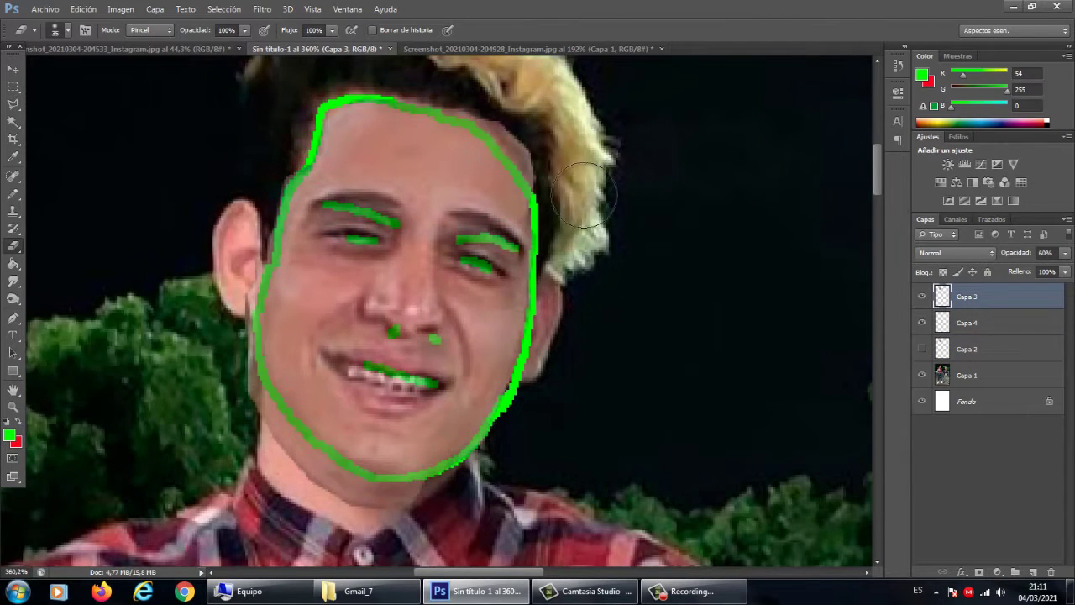
# Erase the shaded strip outside the green jaw outline using 12 and 27 px erasers
pyautogui.rightClick(294, 159)
pyautogui.write('12')
pyautogui.press('Return')
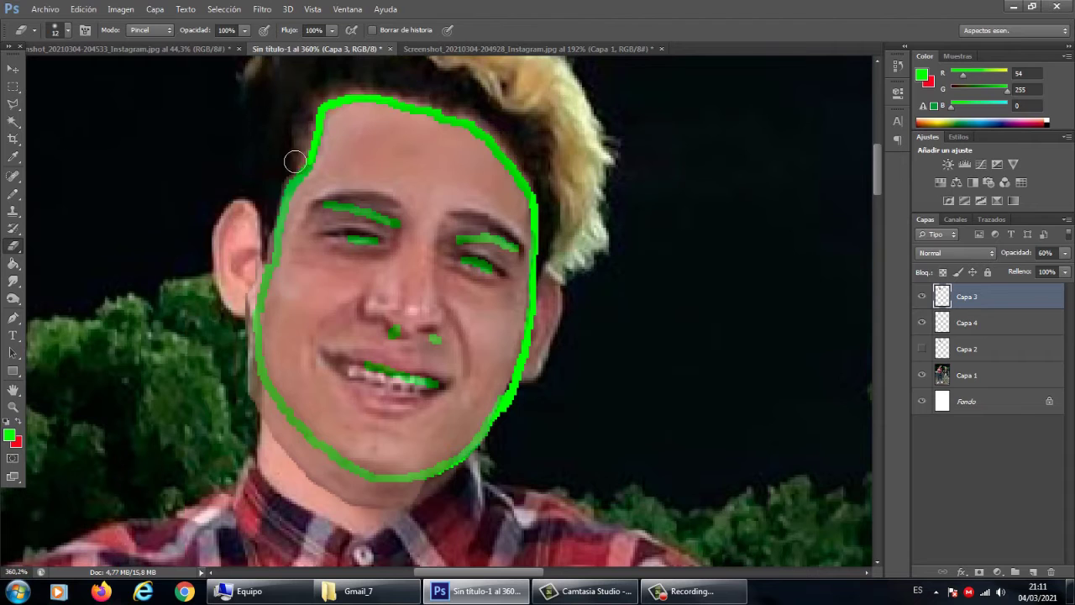
pyautogui.moveTo(257, 398); pyautogui.dragTo(278, 444)
pyautogui.rightClick(354, 510)
pyautogui.click(408, 440)
pyautogui.moveTo(337, 495)
pyautogui.mouseDown()
pyautogui.moveTo(320, 481)
pyautogui.moveTo(508, 472)
pyautogui.mouseUp()
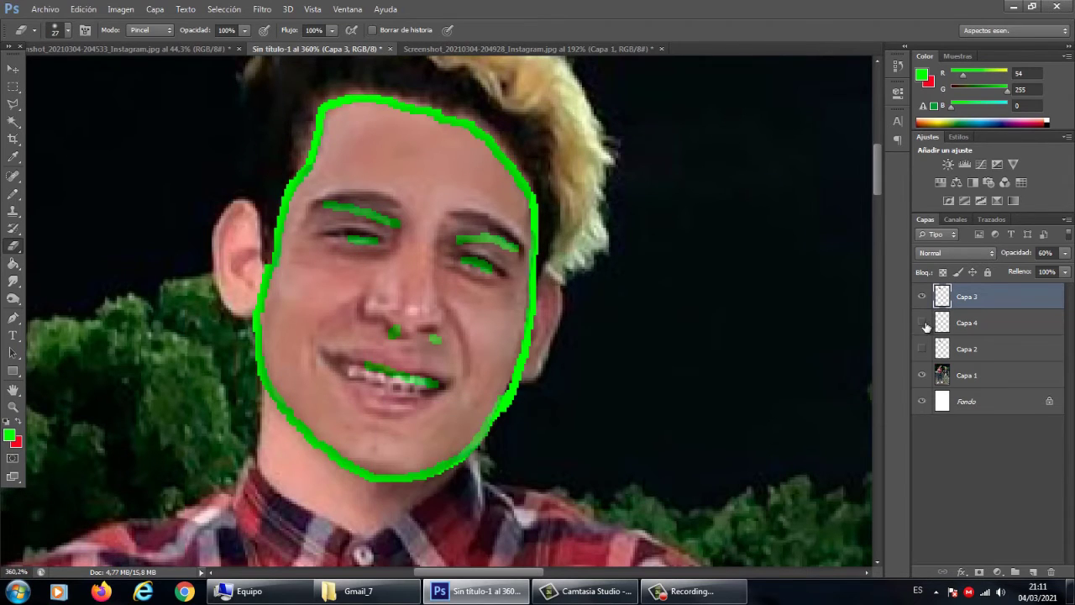
pyautogui.scroll(-5, 613, 320)
pyautogui.scroll(4, 613, 320)
pyautogui.click(924, 300)
pyautogui.click(924, 301)
pyautogui.click(923, 300)
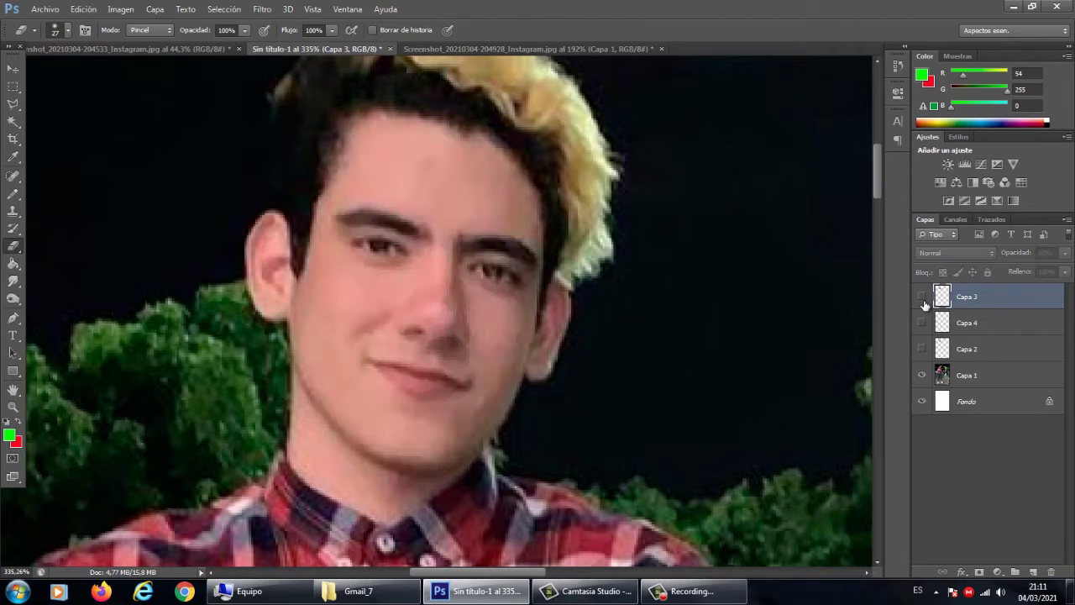
# Skew the face's right side slightly upward with Free Transform and apply it
pyautogui.click(922, 297)
pyautogui.scroll(-2, 454, 289)
pyautogui.scroll(2, 454, 289)
pyautogui.hotkey('ctrl', 't')
pyautogui.rightClick(470, 320)
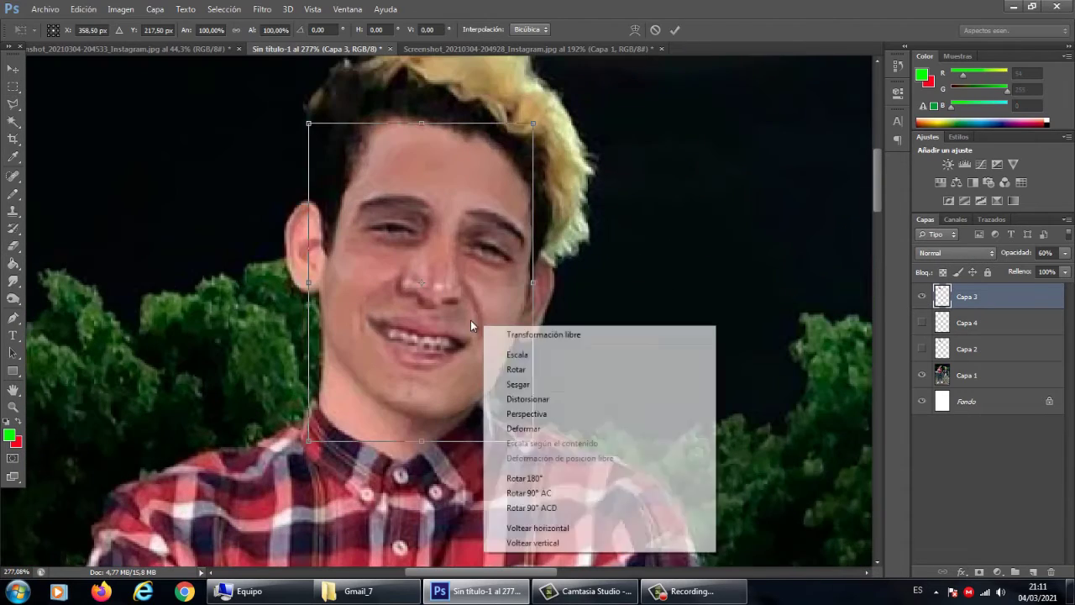
pyautogui.click(537, 427)
pyautogui.moveTo(532, 434); pyautogui.dragTo(528, 425)
pyautogui.press('Return')
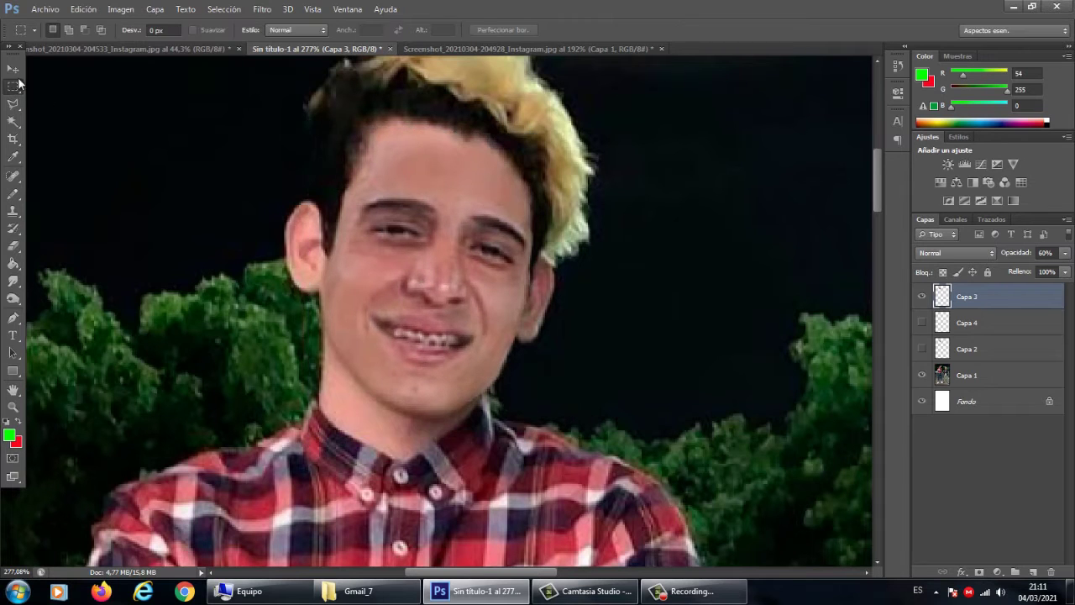
# Nudge the face slightly left and down, then place Capa 1 directly under Capa 3
pyautogui.click(14, 70)
pyautogui.scroll(4, 470, 312)
pyautogui.moveTo(473, 325); pyautogui.dragTo(466, 320)
pyautogui.scroll(-4, 468, 328)
pyautogui.scroll(2, 469, 319)
pyautogui.scroll(-2, 467, 320)
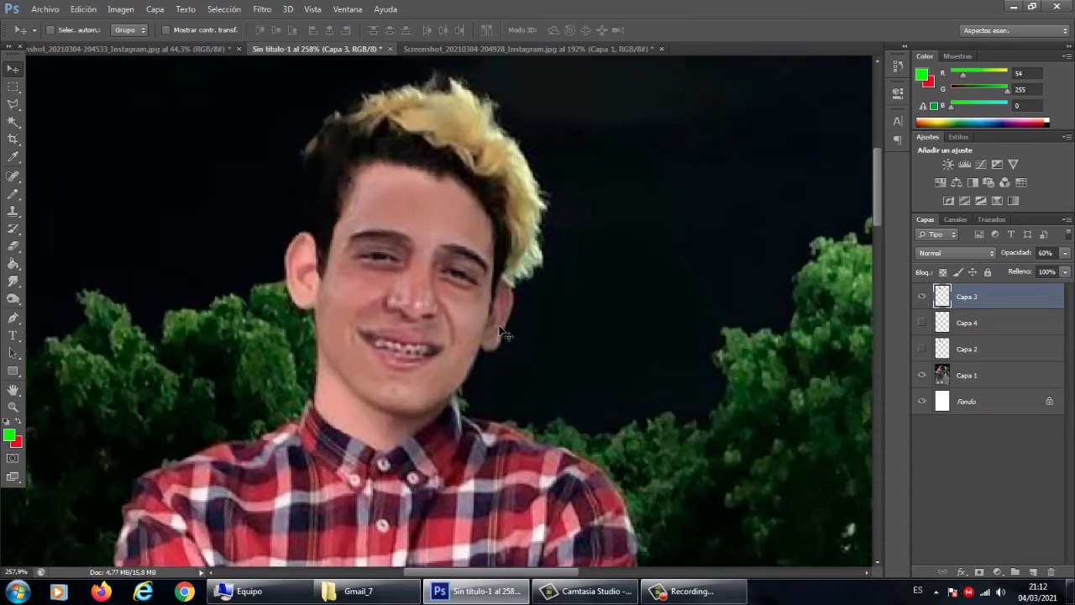
pyautogui.scroll(1, 503, 332)
pyautogui.click(923, 297)
pyautogui.click(923, 296)
pyautogui.moveTo(976, 380); pyautogui.dragTo(974, 323)
# Try Image > Adjustments > Match Color with a screenshot source, then cancel it
pyautogui.click(120, 9)
pyautogui.moveTo(128, 43)
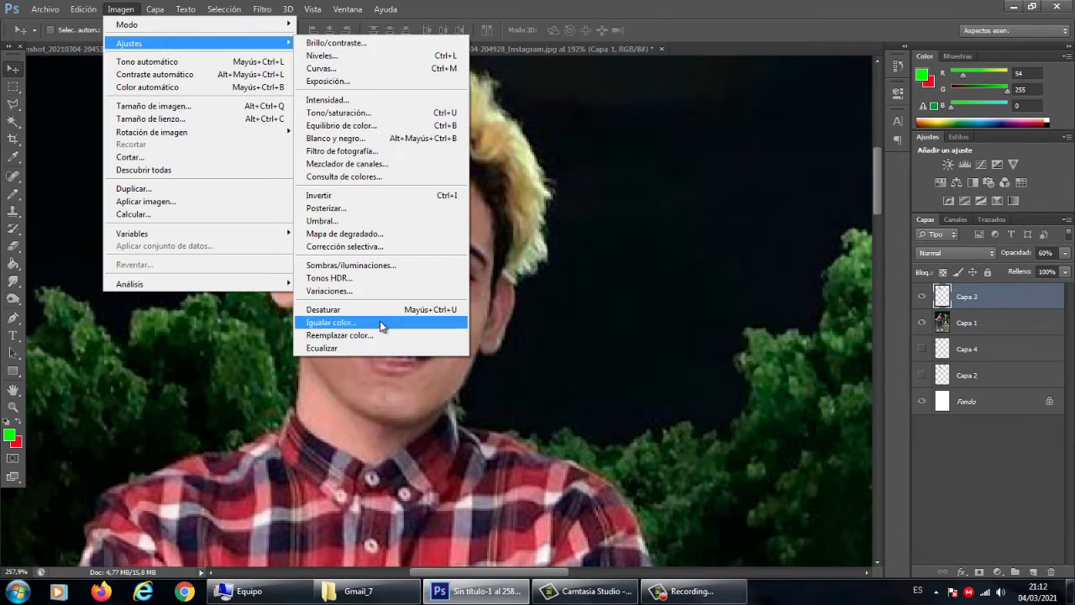
pyautogui.click(380, 322)
pyautogui.click(694, 339)
pyautogui.click(683, 356)
pyautogui.scroll(-1, 682, 353)
pyautogui.scroll(-2, 683, 355)
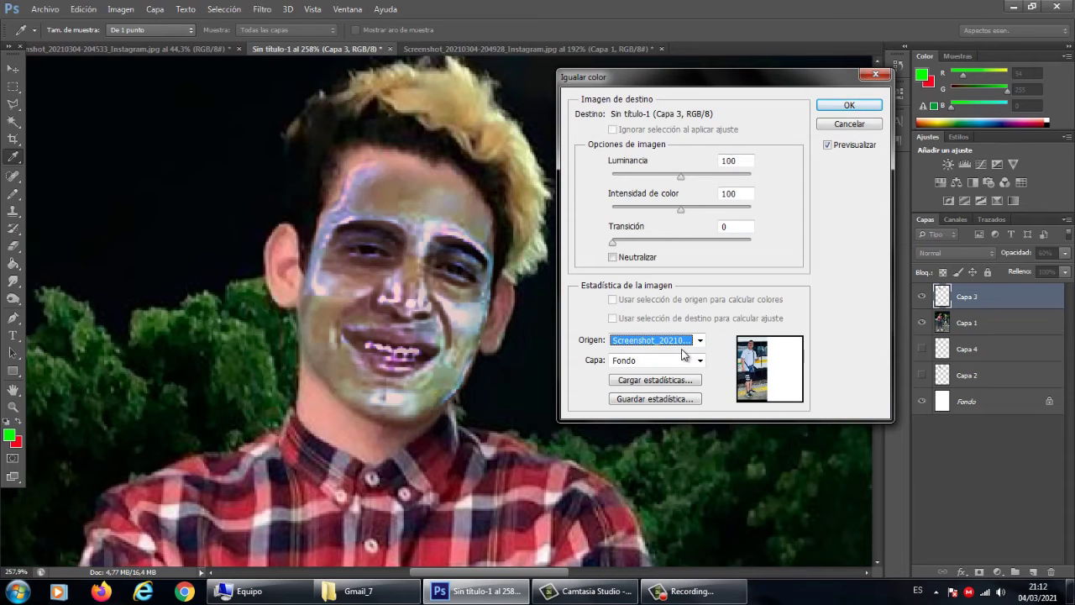
pyautogui.click(843, 125)
# Apply Brightness/Contrast to the face with Brightness 32 and Contrast 0
pyautogui.click(120, 9)
pyautogui.moveTo(134, 43)
pyautogui.click(342, 43)
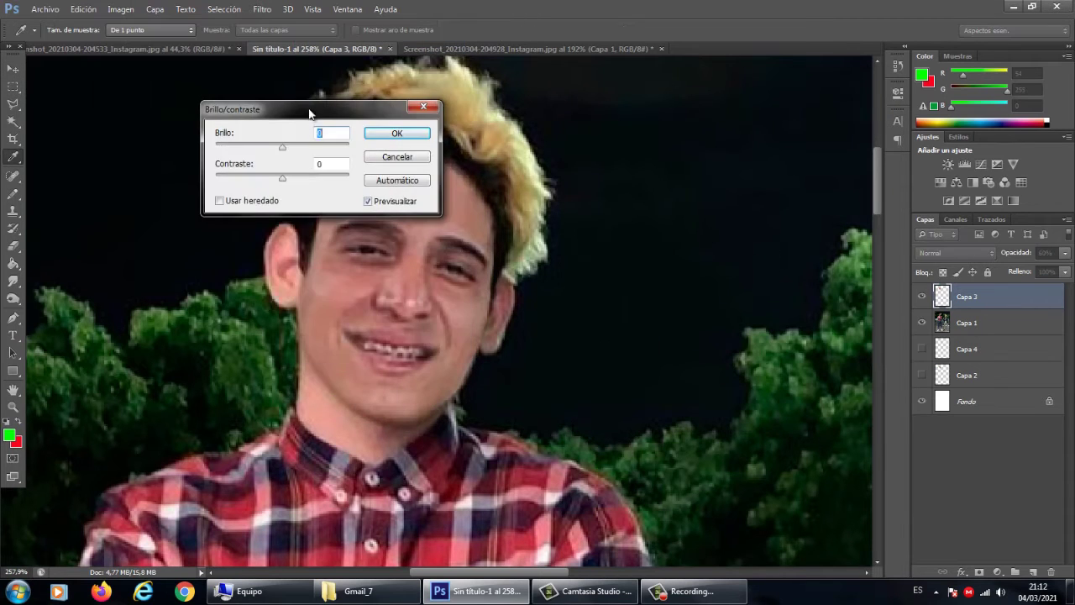
pyautogui.moveTo(294, 102); pyautogui.dragTo(694, 101)
pyautogui.moveTo(685, 138); pyautogui.dragTo(697, 142)
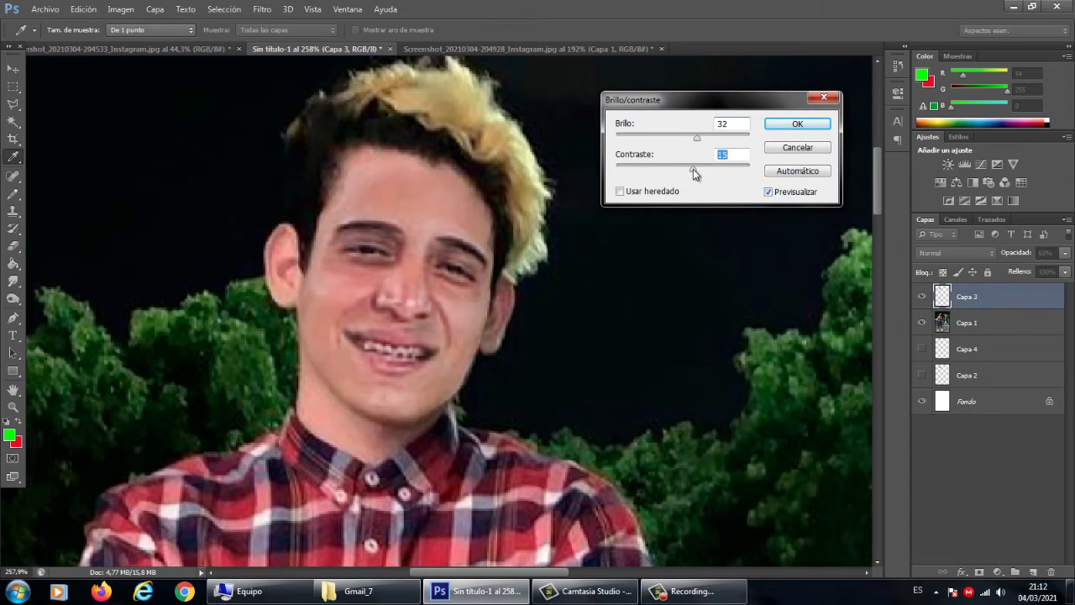
pyautogui.write('0')
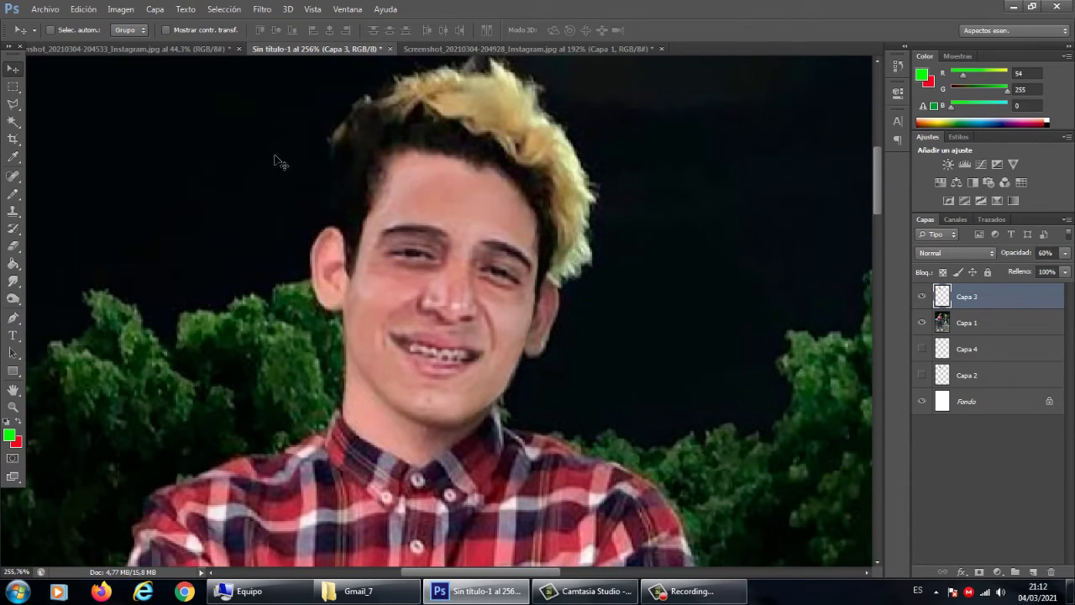
pyautogui.click(921, 296)
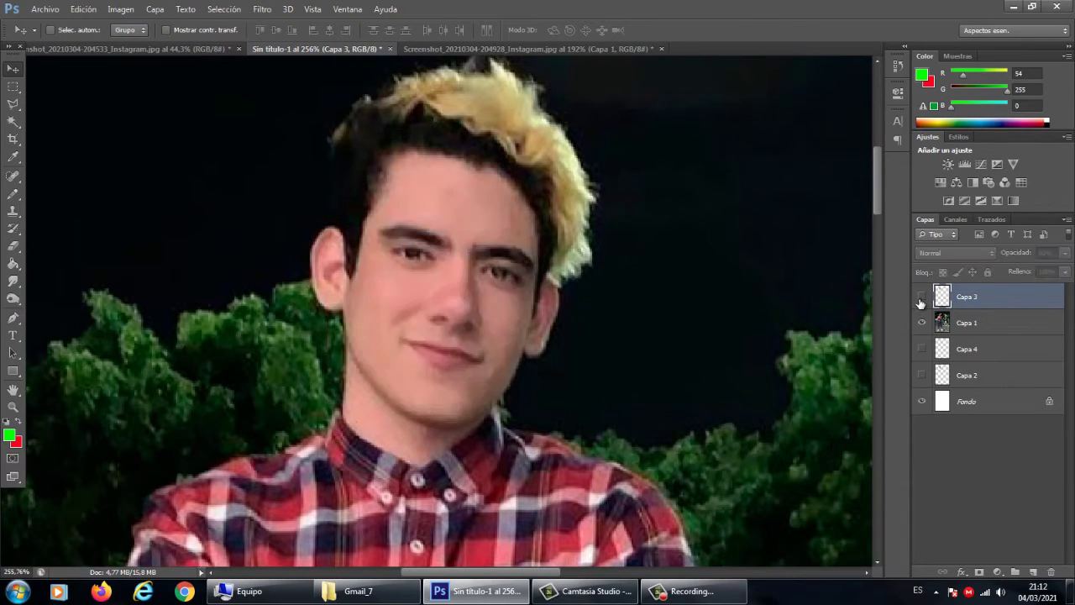
# Compare the brightened face with the original and set the Eraser to 46 px
pyautogui.click(922, 298)
pyautogui.click(922, 297)
pyautogui.click(921, 297)
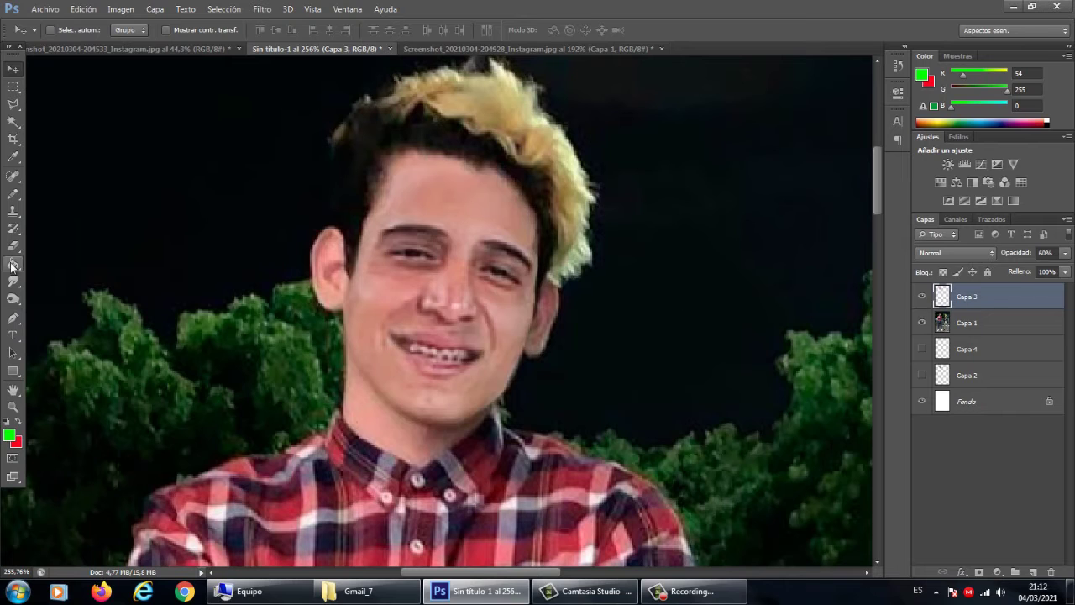
pyautogui.click(13, 246)
pyautogui.scroll(1, 359, 185)
pyautogui.rightClick(439, 173)
pyautogui.click(507, 200)
pyautogui.click(448, 141)
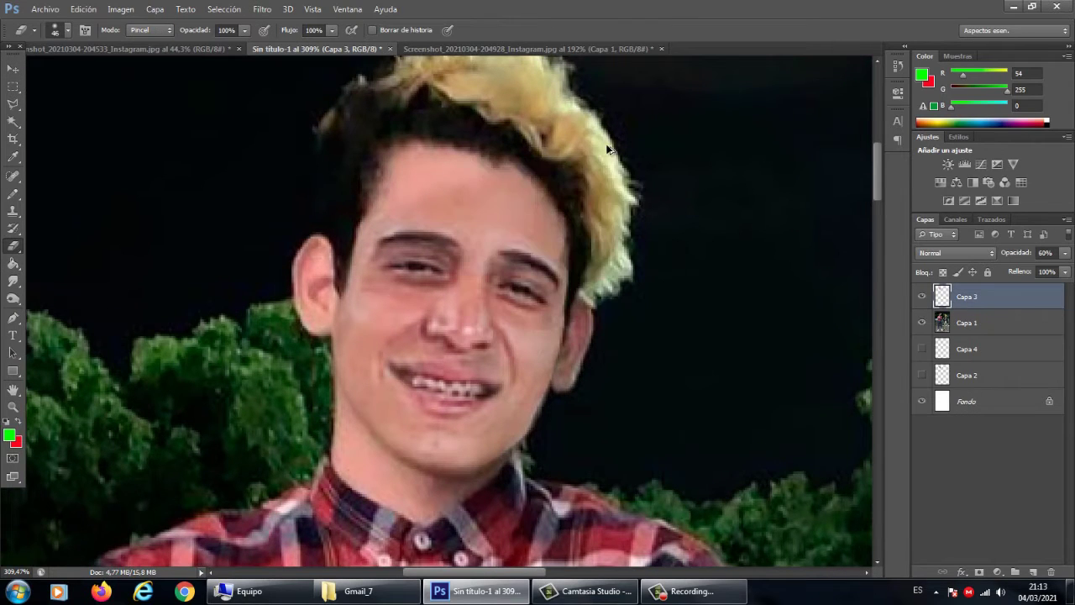
# Select the Dodge tool from the lightening and darkening tools group
pyautogui.rightClick(11, 270)
pyautogui.rightClick(12, 281)
pyautogui.rightClick(13, 300)
pyautogui.click(53, 298)
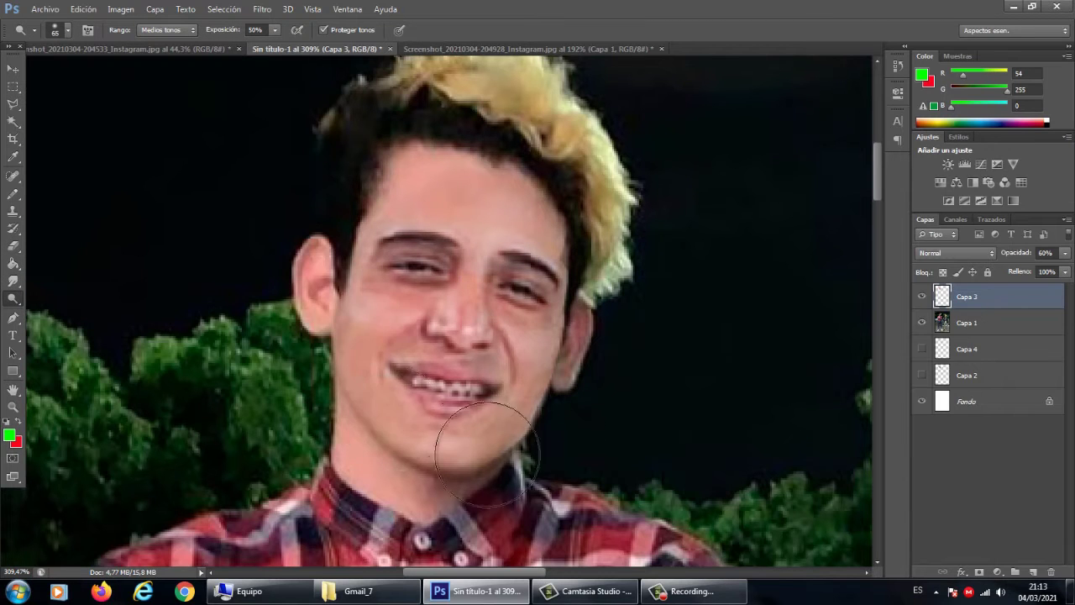
pyautogui.scroll(-10, 535, 456)
pyautogui.scroll(4, 382, 145)
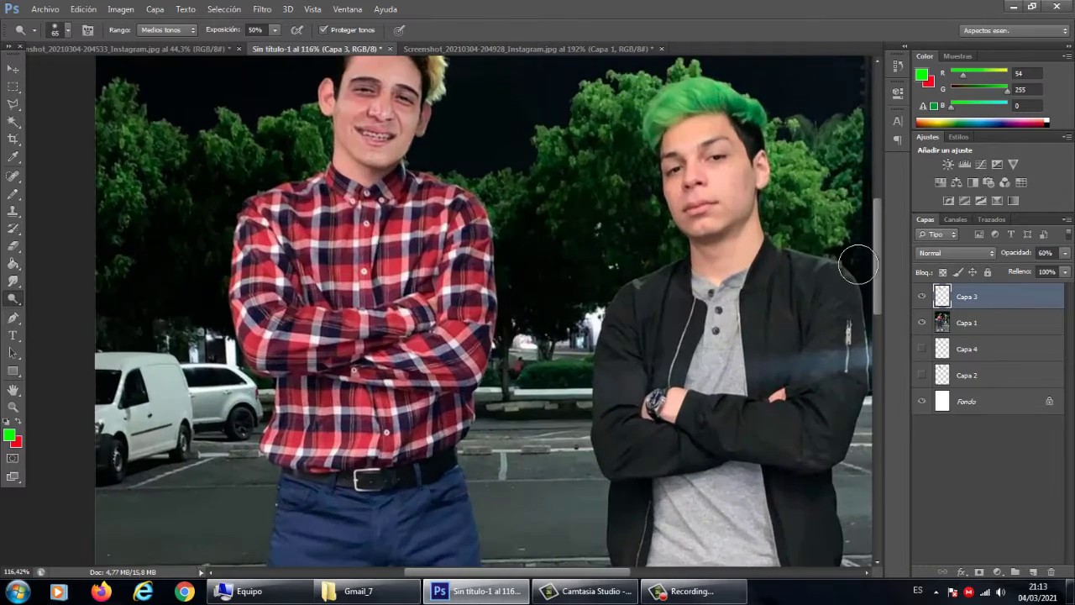
pyautogui.scroll(3, 386, 277)
# Apply Filter > Sharpen > Smart Sharpen to Capa 3 with Amount 38% and Radius 3.8 px
pyautogui.click(262, 9)
pyautogui.moveTo(378, 170)
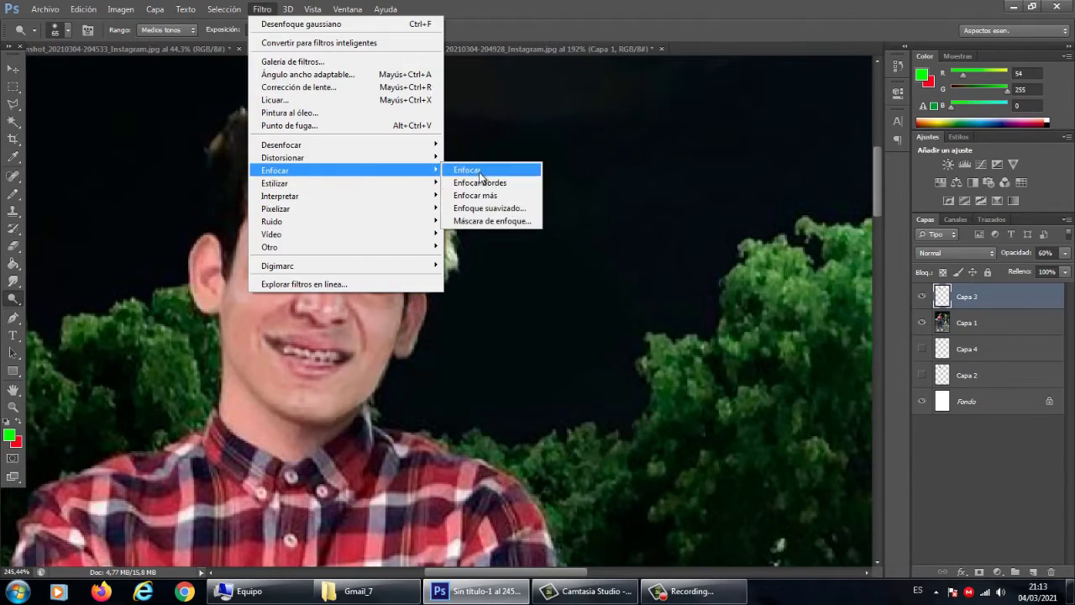
pyautogui.click(488, 208)
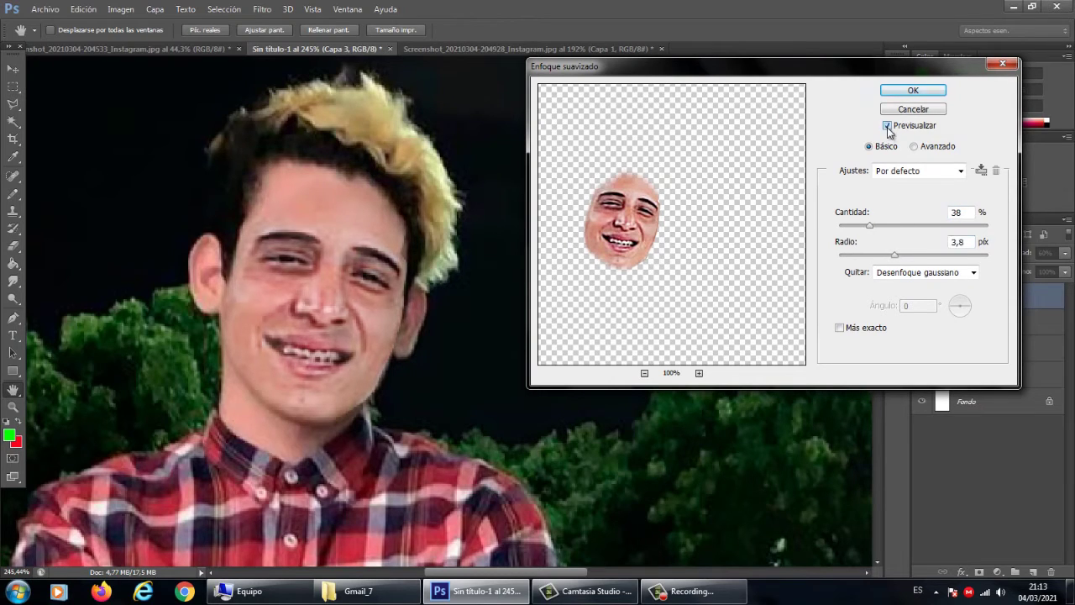
pyautogui.click(912, 90)
pyautogui.scroll(-5, 422, 360)
pyautogui.scroll(5, 421, 359)
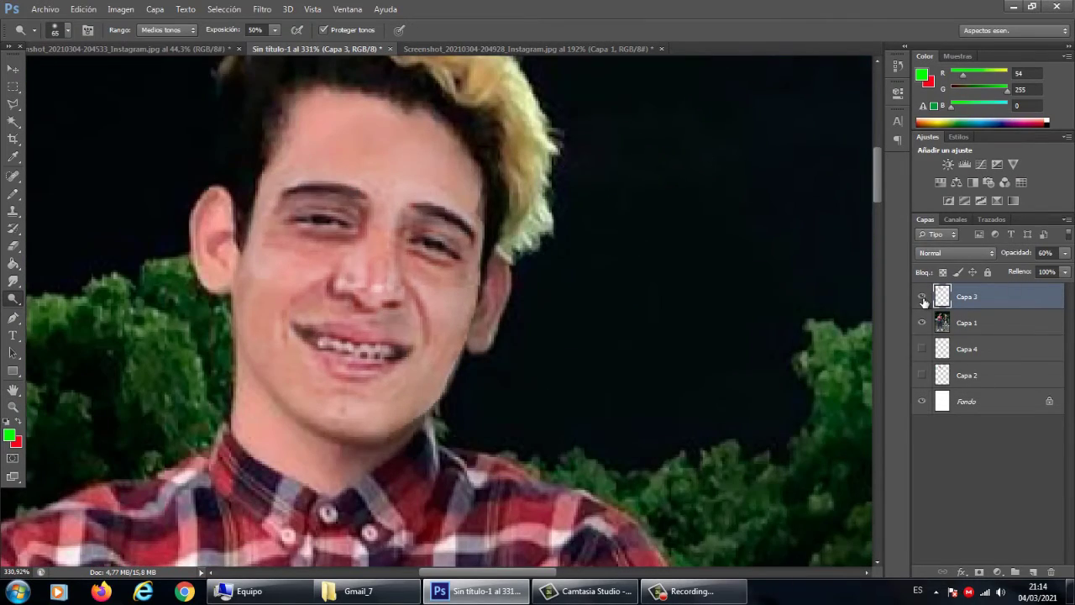
# Compare the swap with the original and lower Capa 3's opacity to 65%
pyautogui.click(923, 299)
pyautogui.click(923, 299)
pyautogui.click(923, 299)
pyautogui.click(923, 299)
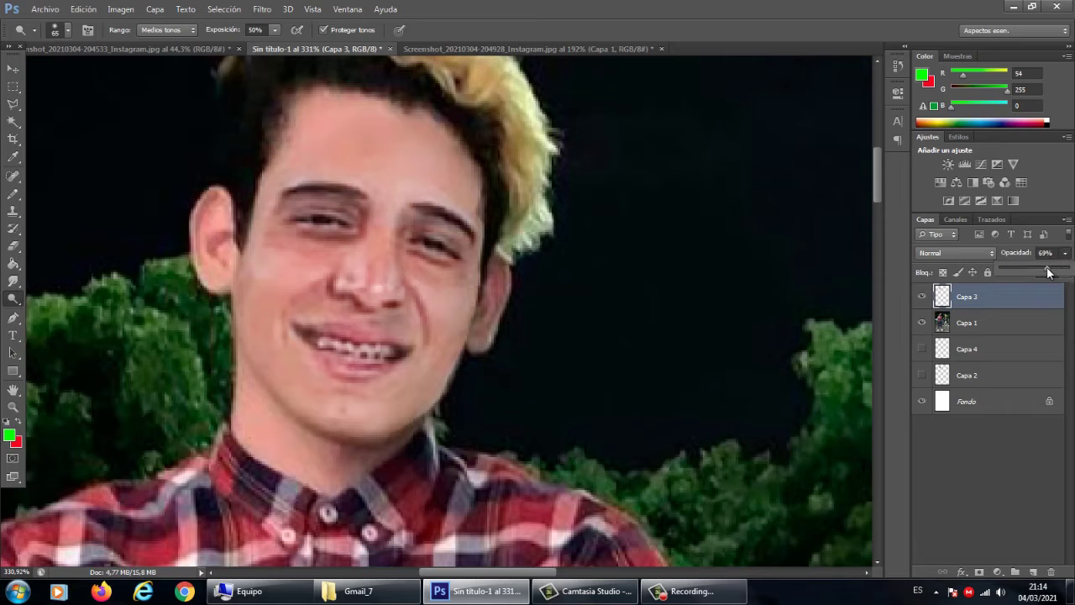
pyautogui.moveTo(1047, 272); pyautogui.dragTo(1047, 271)
pyautogui.scroll(-2, 692, 281)
pyautogui.scroll(2, 612, 264)
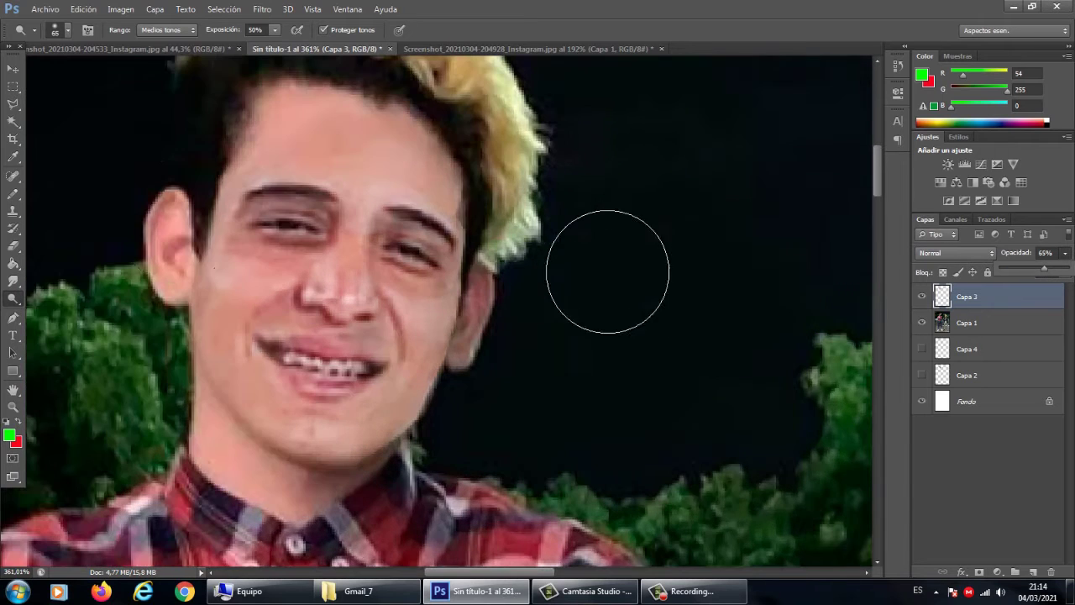
# Switch to a 25 px Eraser and compare the face against the original underneath
pyautogui.press('e')
pyautogui.scroll(1, 468, 247)
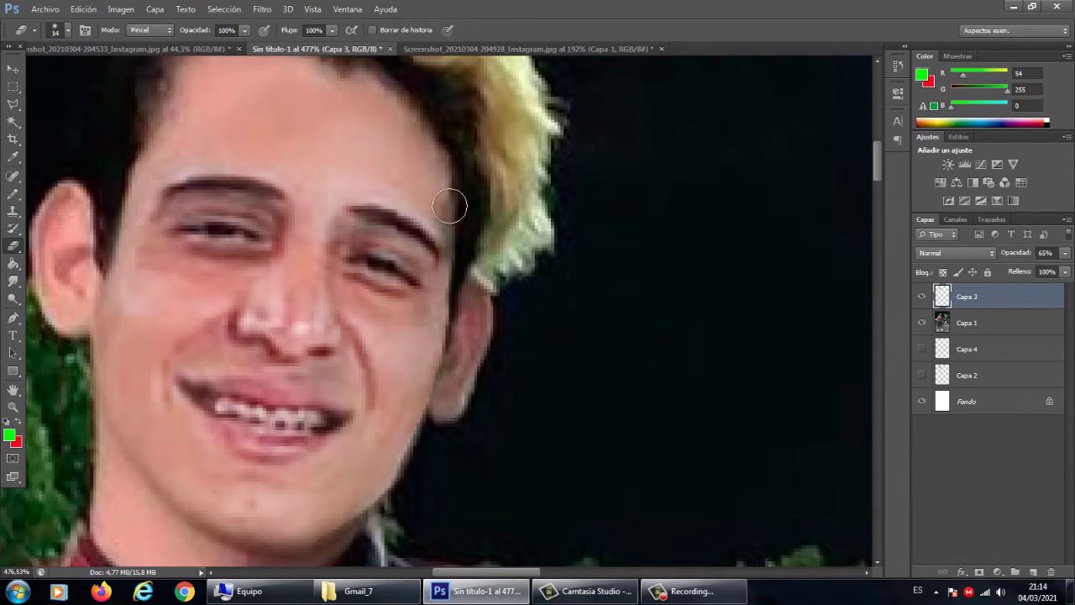
pyautogui.click(917, 298)
pyautogui.click(917, 297)
pyautogui.rightClick(538, 218)
pyautogui.click(565, 250)
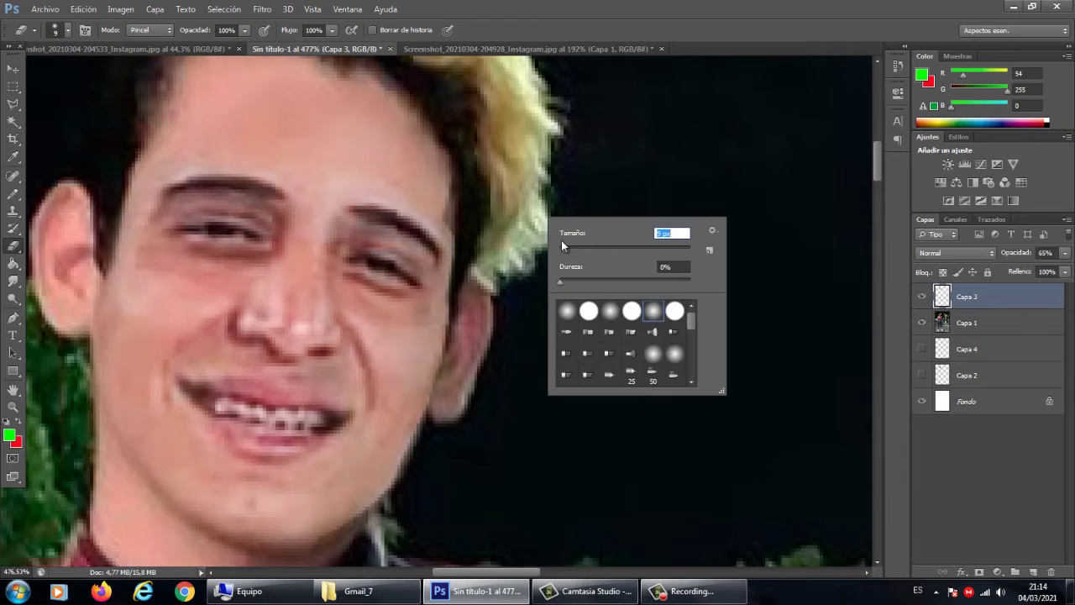
pyautogui.rightClick(510, 203)
pyautogui.click(546, 236)
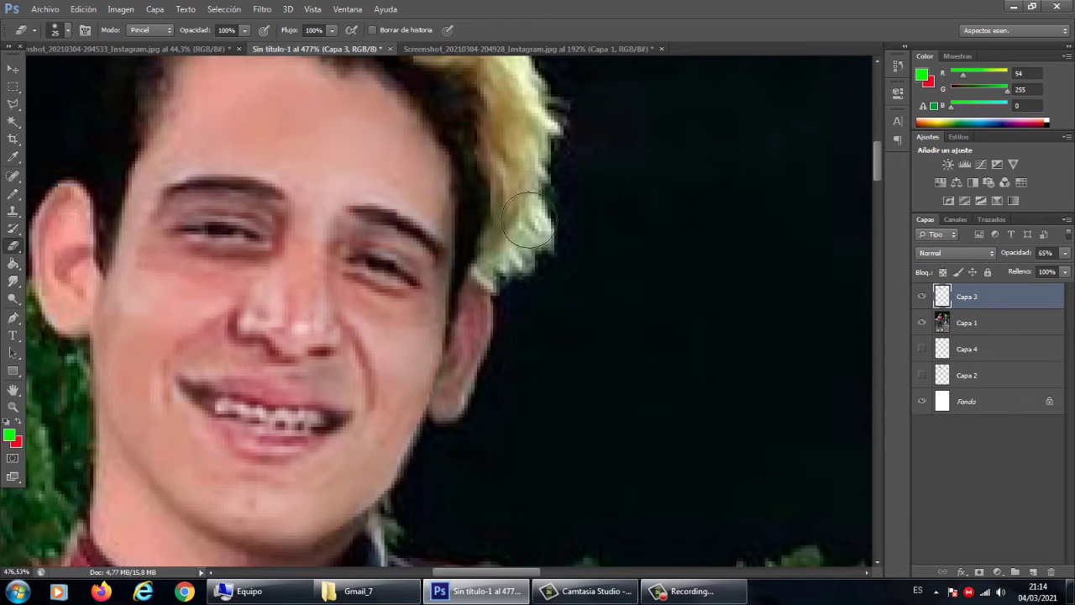
pyautogui.scroll(-1, 494, 306)
pyautogui.click(921, 297)
pyautogui.click(920, 297)
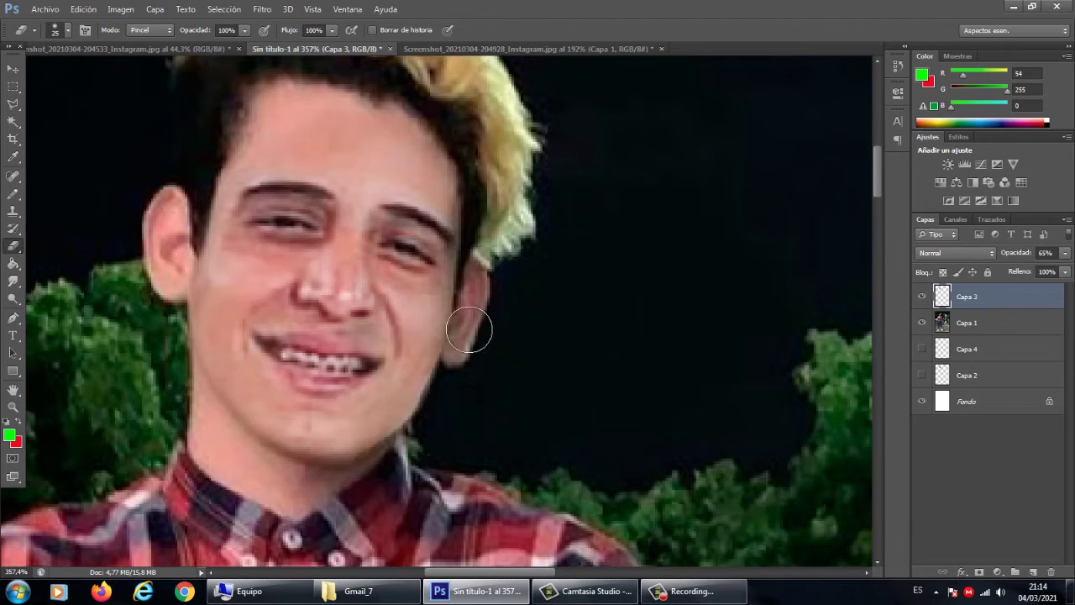
pyautogui.click(922, 298)
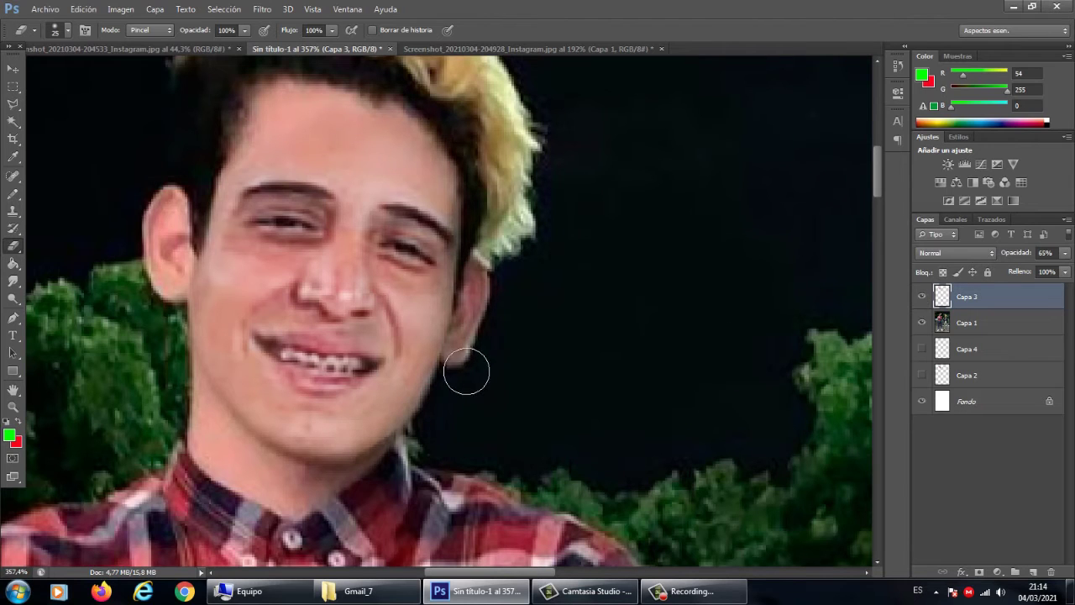
# Choose the Dodge tool with a 44 px brush
pyautogui.rightClick(14, 281)
pyautogui.click(47, 293)
pyautogui.rightClick(438, 397)
pyautogui.rightClick(11, 297)
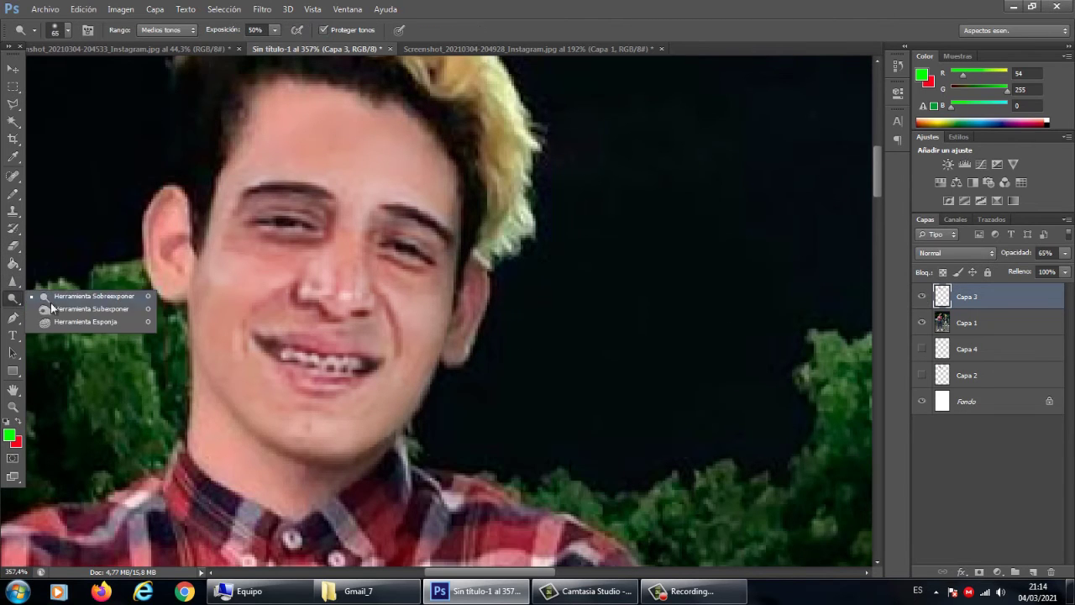
pyautogui.click(52, 309)
pyautogui.rightClick(613, 412)
pyautogui.moveTo(626, 427); pyautogui.dragTo(617, 428)
# Compare the retouched face with the original and undo the last edit
pyautogui.scroll(1, 532, 375)
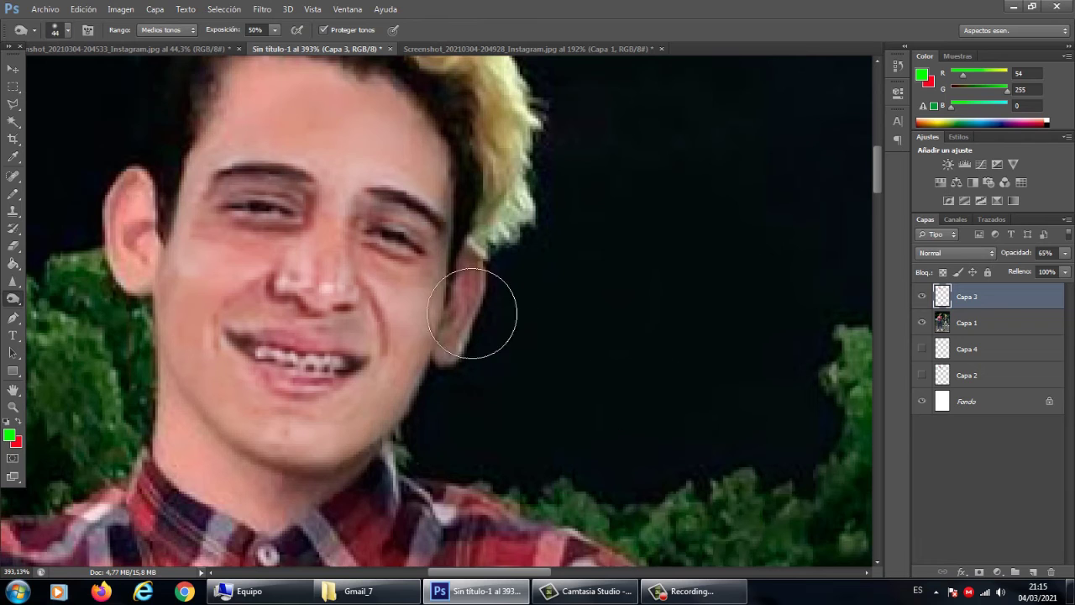
pyautogui.scroll(-8, 561, 425)
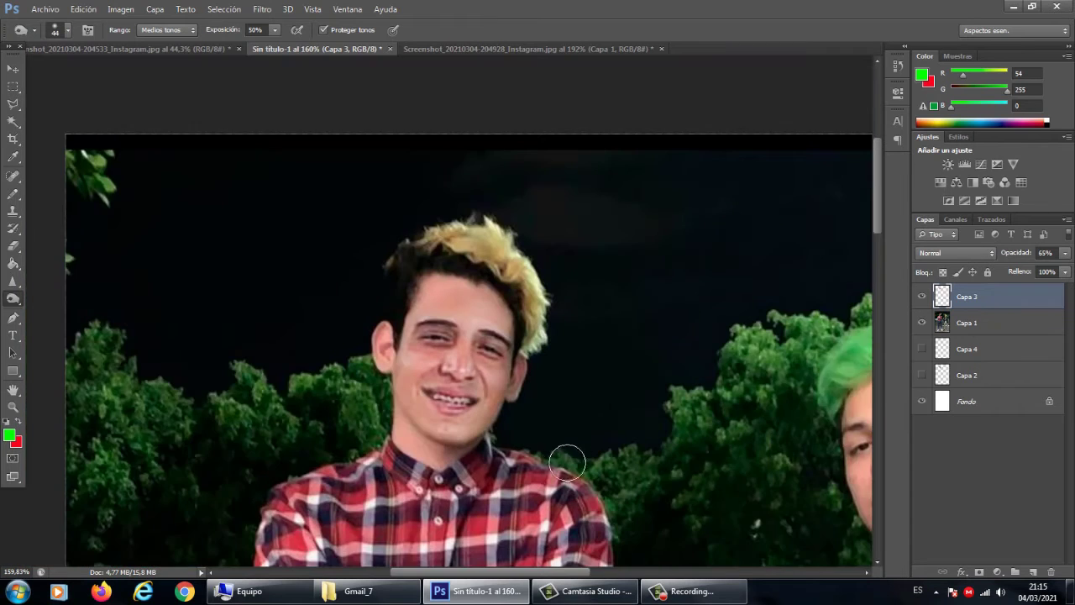
pyautogui.scroll(6, 567, 463)
pyautogui.click(922, 297)
pyautogui.click(922, 297)
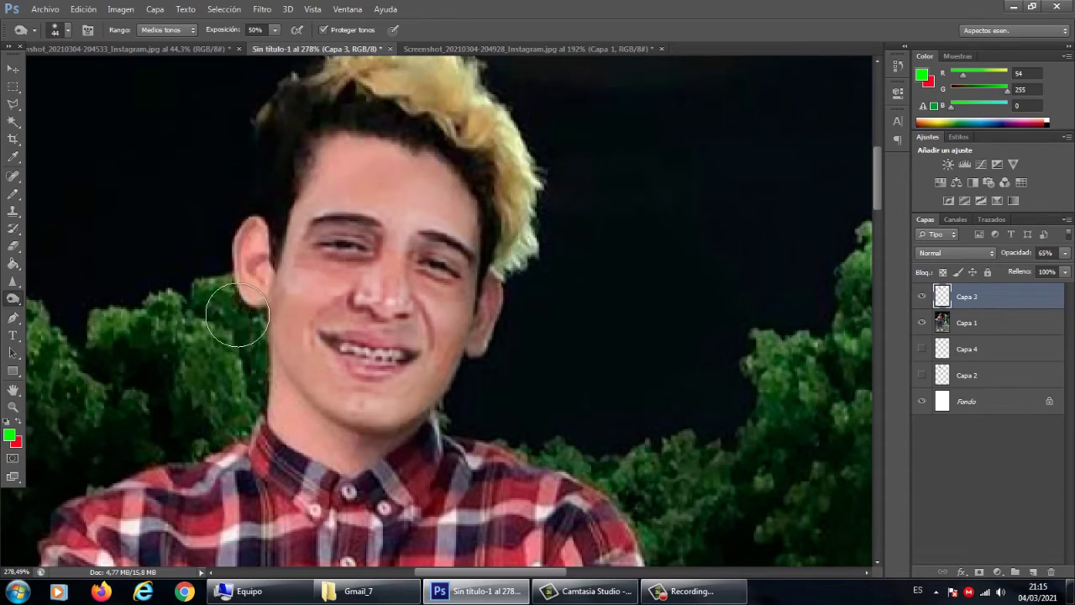
pyautogui.scroll(-3, 644, 355)
pyautogui.scroll(3, 618, 348)
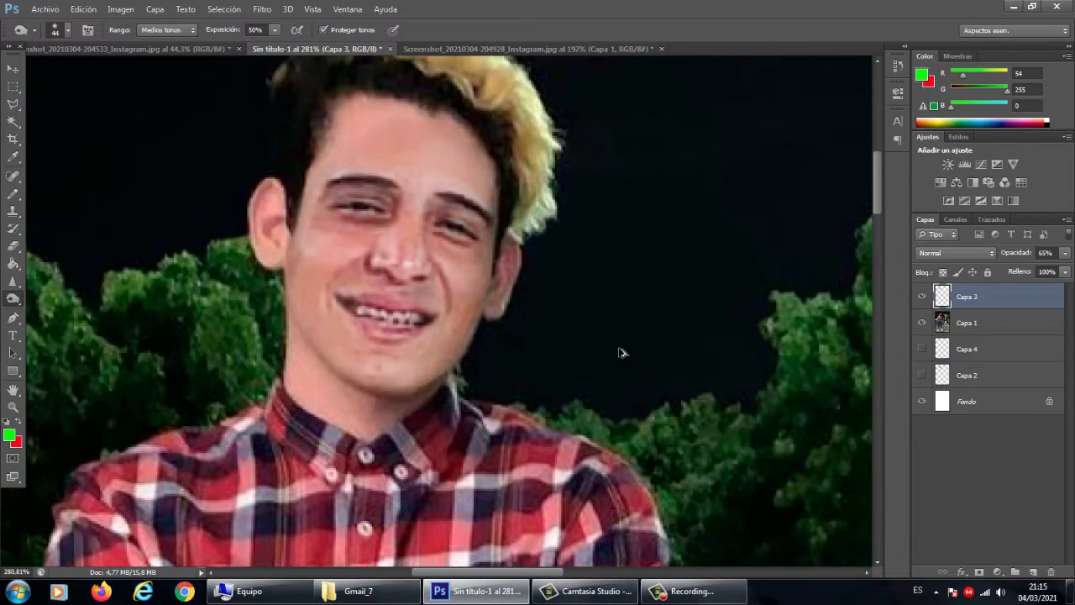
pyautogui.click(83, 9)
pyautogui.scroll(-6, 601, 375)
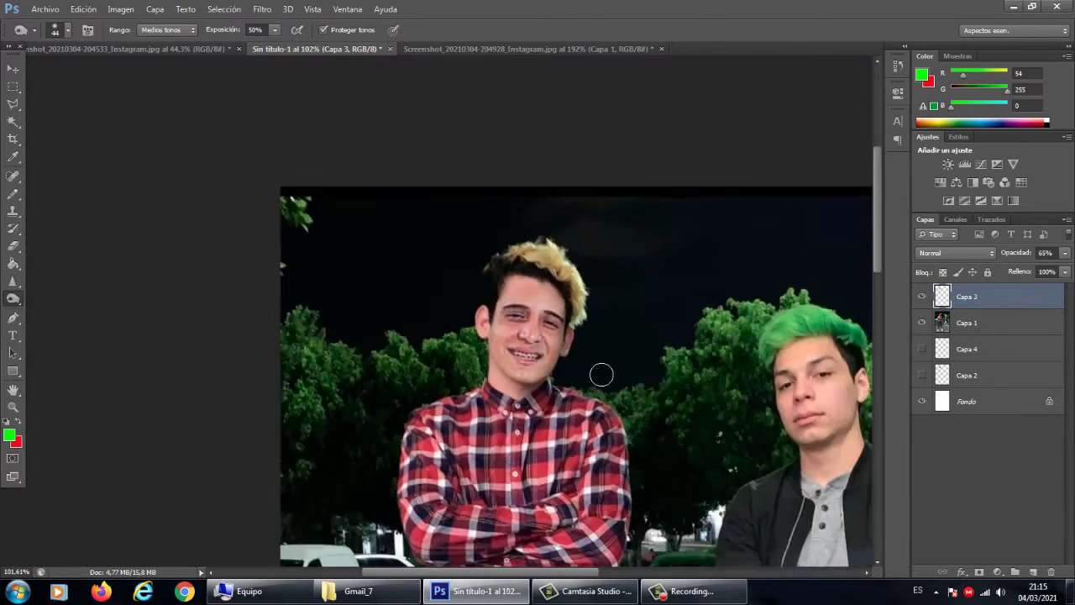
# Marquee-select the left half and save the composite as a PSD named after the author
pyautogui.press('m')
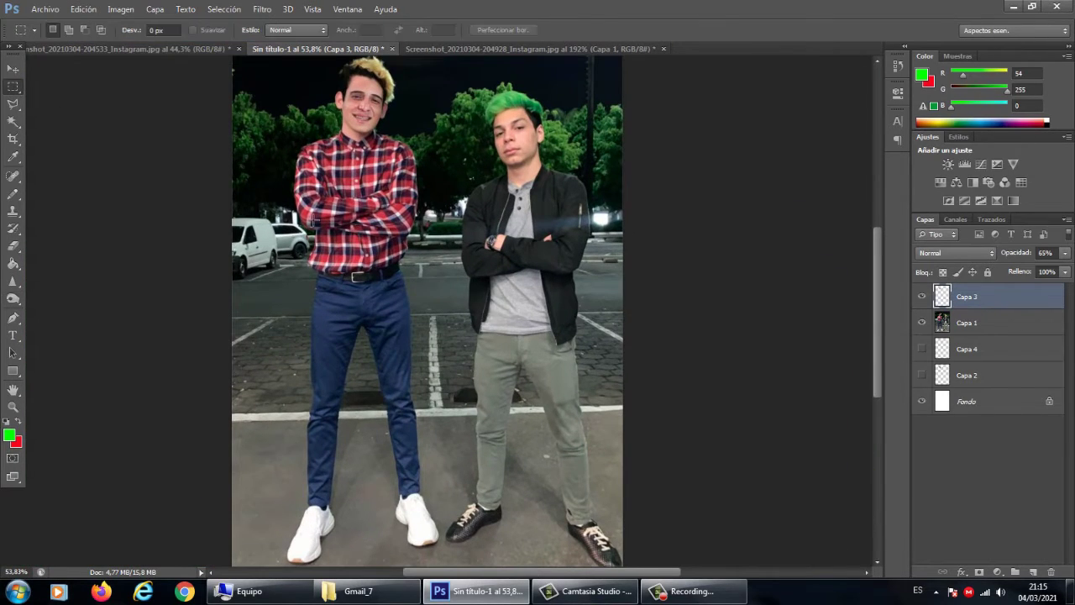
pyautogui.scroll(-1, 336, 181)
pyautogui.moveTo(407, 484); pyautogui.dragTo(450, 541)
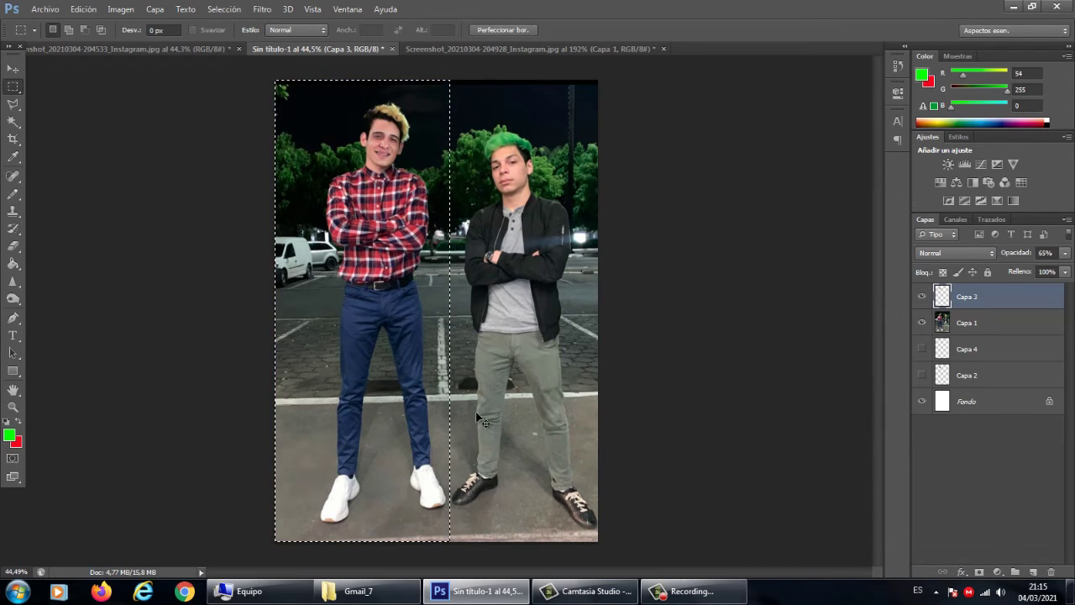
pyautogui.click(45, 9)
pyautogui.click(99, 173)
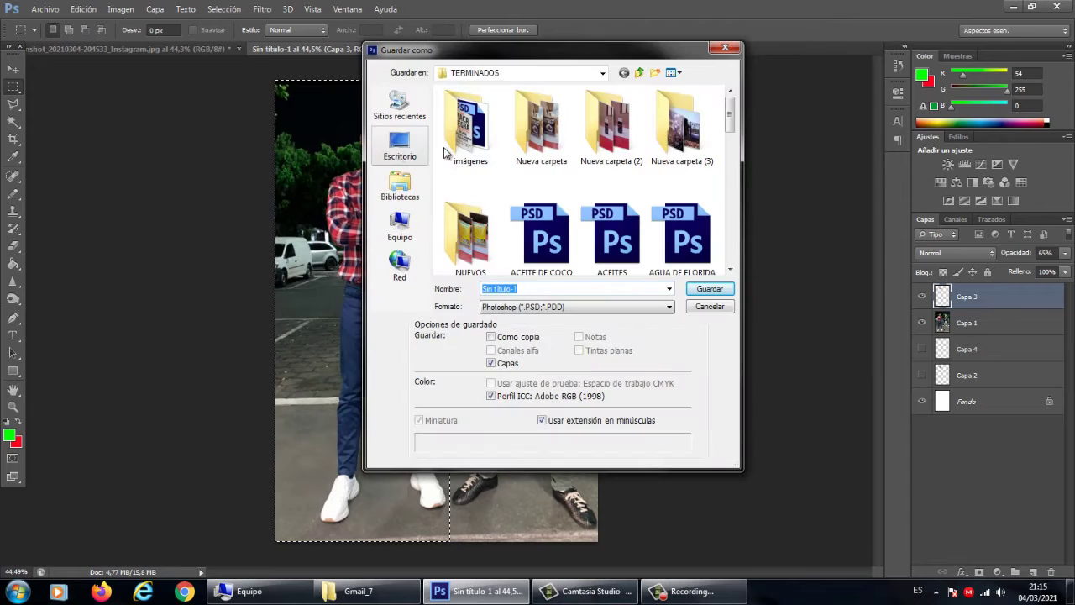
pyautogui.write('DONATO ST')
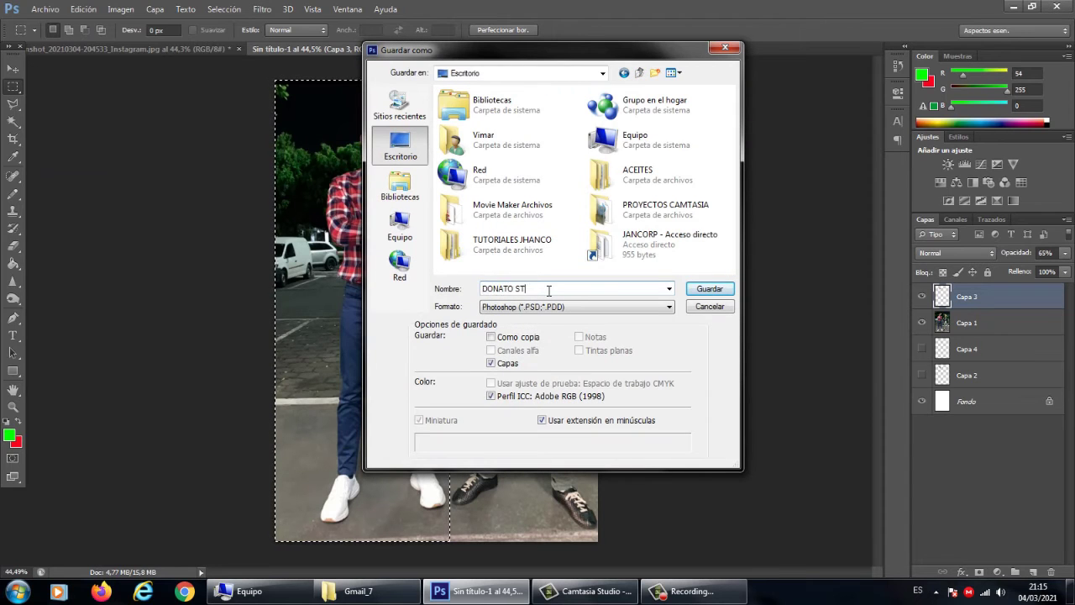
pyautogui.write('IVEN')
pyautogui.press('Return')
# Save another copy of the composite in PNG format
pyautogui.click(46, 9)
pyautogui.click(98, 173)
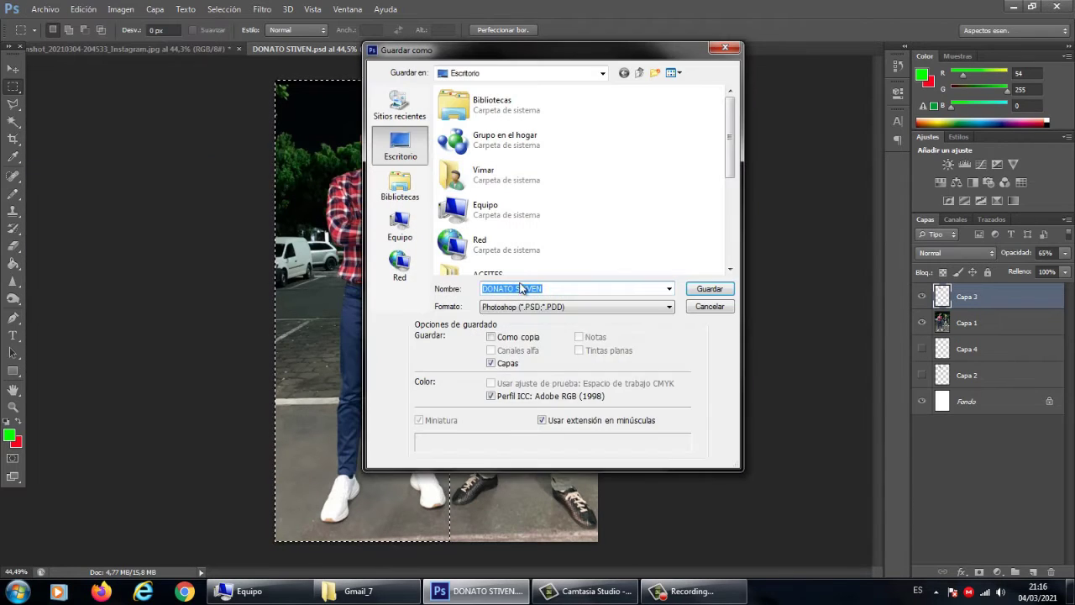
pyautogui.click(576, 307)
pyautogui.click(537, 453)
pyautogui.press('Return')
pyautogui.click(562, 180)
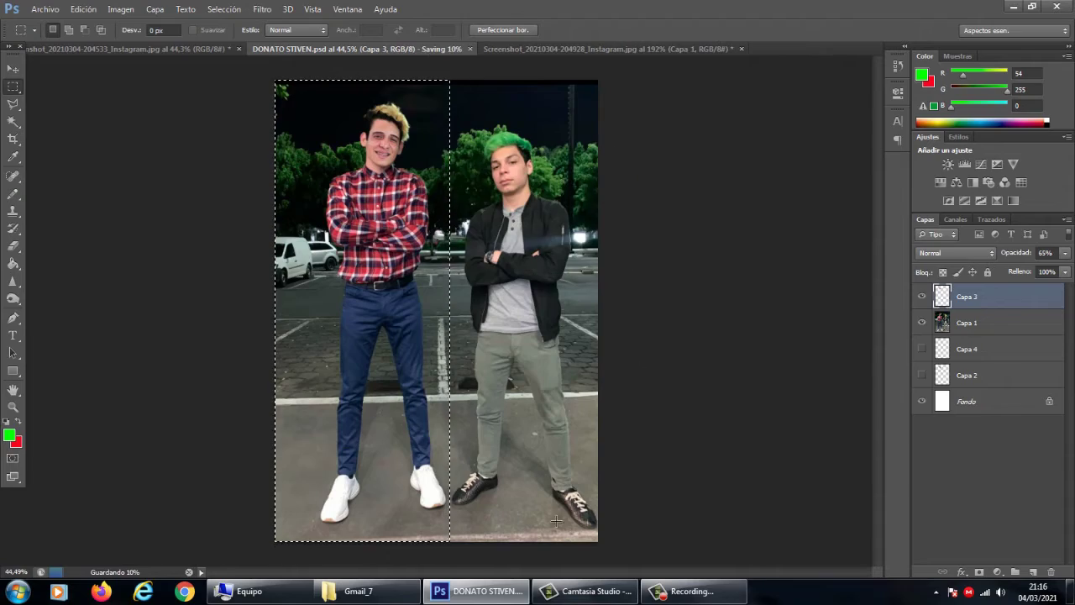
# Open the saved PNG from the Desktop in Photoshop
pyautogui.click(490, 593)
pyautogui.click(364, 594)
pyautogui.rightClick(310, 224)
pyautogui.click(345, 266)
pyautogui.moveTo(222, 114); pyautogui.dragTo(660, 216)
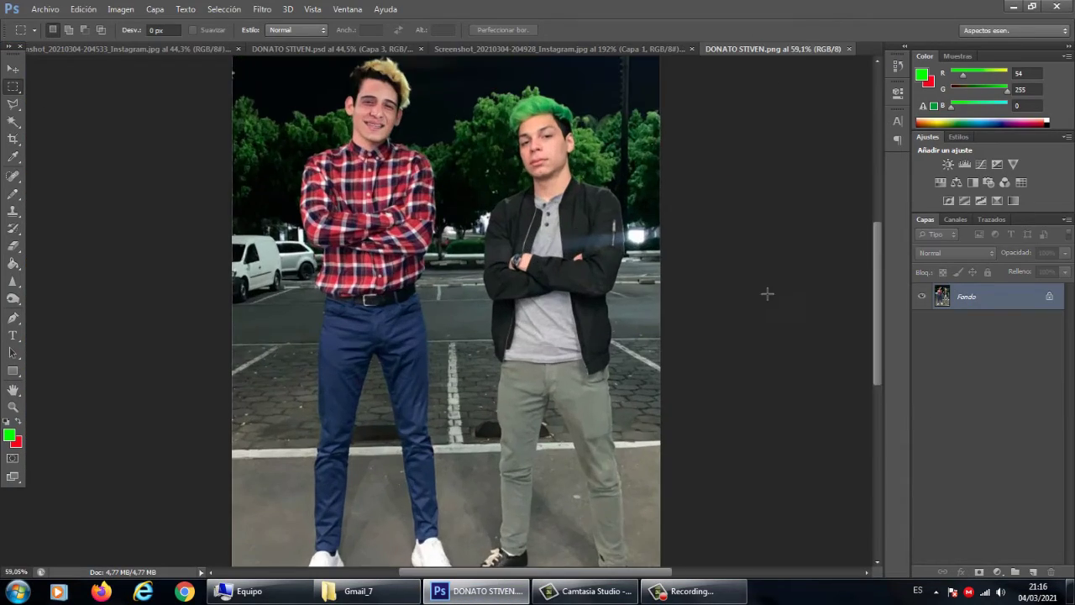
# Select and cut the left half of the PNG showing the blond man
pyautogui.hotkey('ctrl', '0')
pyautogui.moveTo(275, 80); pyautogui.dragTo(449, 568)
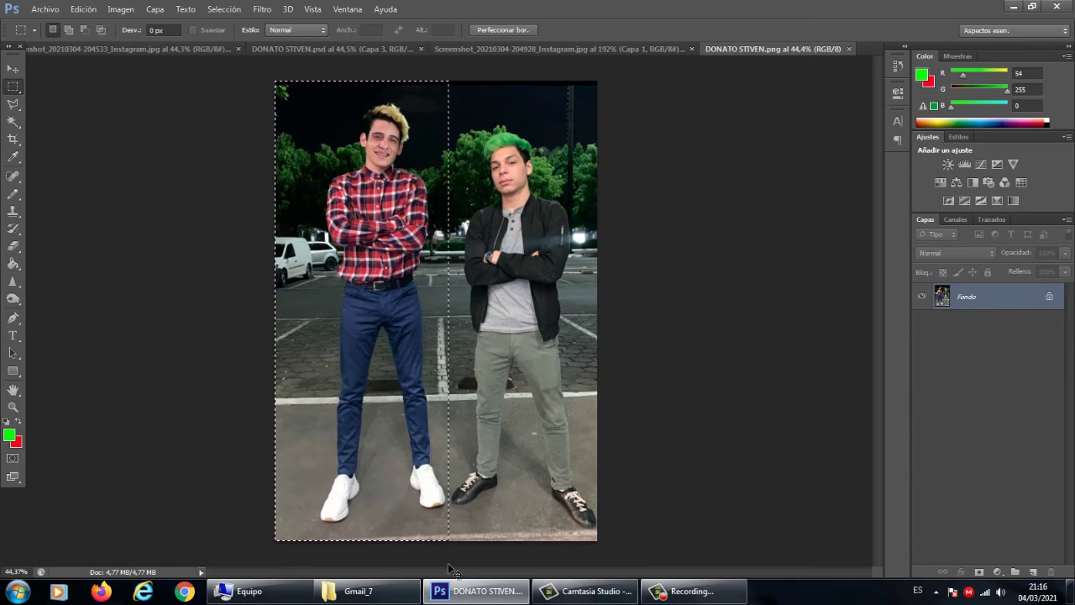
pyautogui.hotkey('ctrl', 'x')
# Compare the open documents, toggling the PSD's face retouch and photo layers and undoing the paste
pyautogui.click(561, 50)
pyautogui.click(347, 51)
pyautogui.click(921, 296)
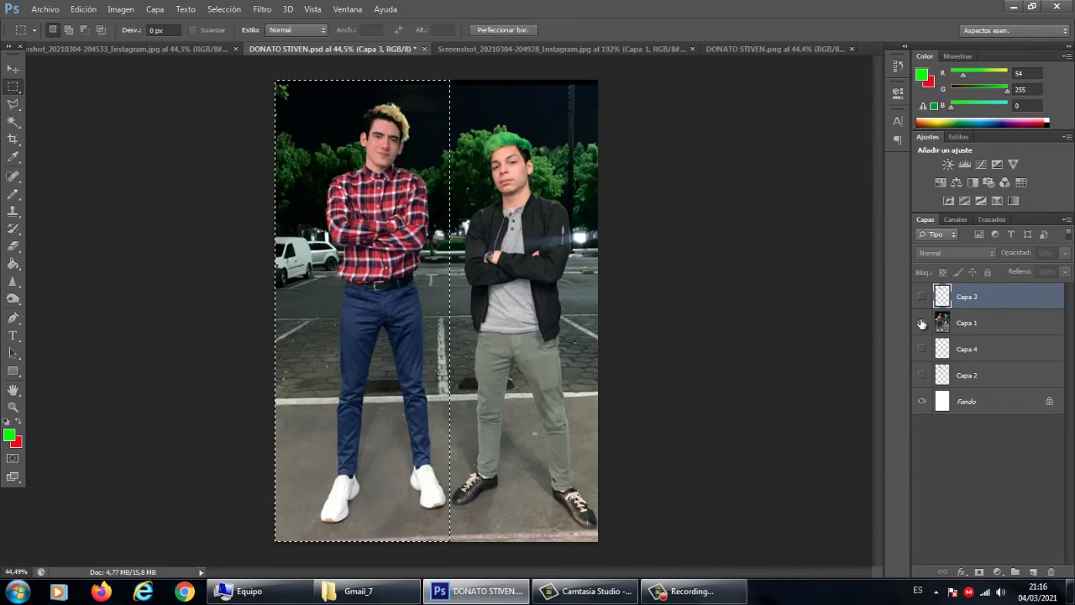
pyautogui.click(921, 322)
pyautogui.click(921, 322)
pyautogui.hotkey('ctrl', 'z')
pyautogui.click(779, 48)
pyautogui.click(643, 49)
pyautogui.click(748, 49)
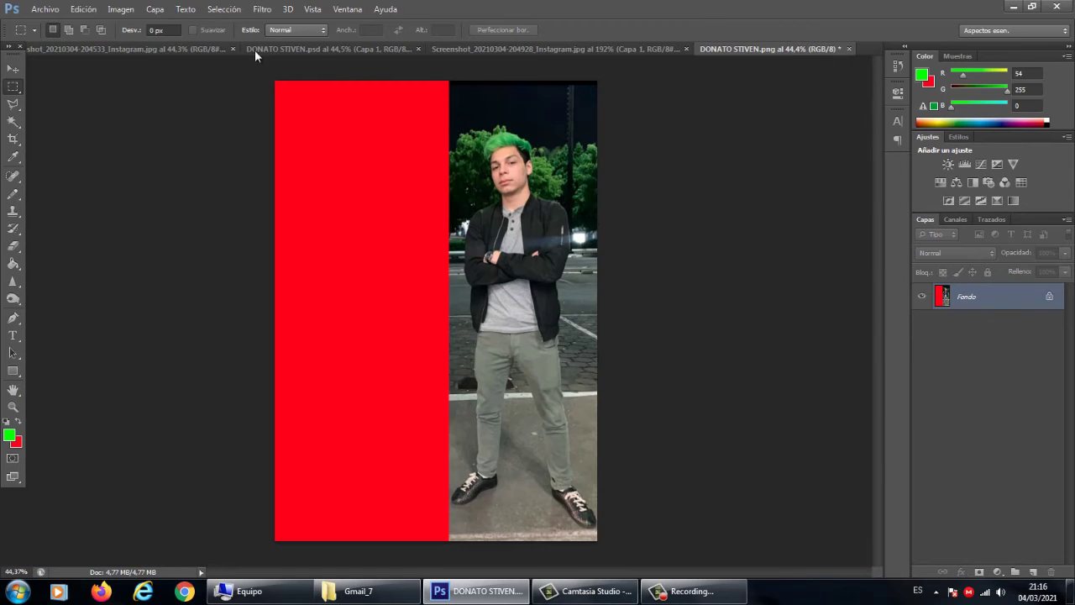
pyautogui.click(168, 49)
pyautogui.click(265, 50)
pyautogui.click(601, 51)
pyautogui.click(739, 50)
pyautogui.scroll(-2, 714, 203)
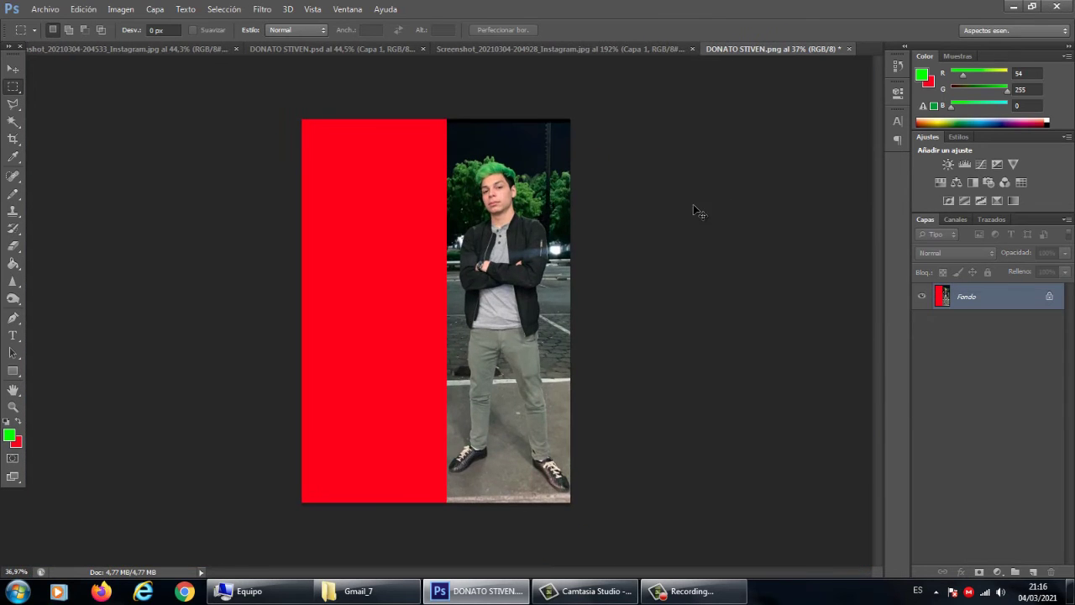
# Create a new clipboard-sized document and paste the copied half of the photo into it
pyautogui.hotkey('ctrl', 'n')
pyautogui.press('Return')
pyautogui.hotkey('ctrl', 'v')
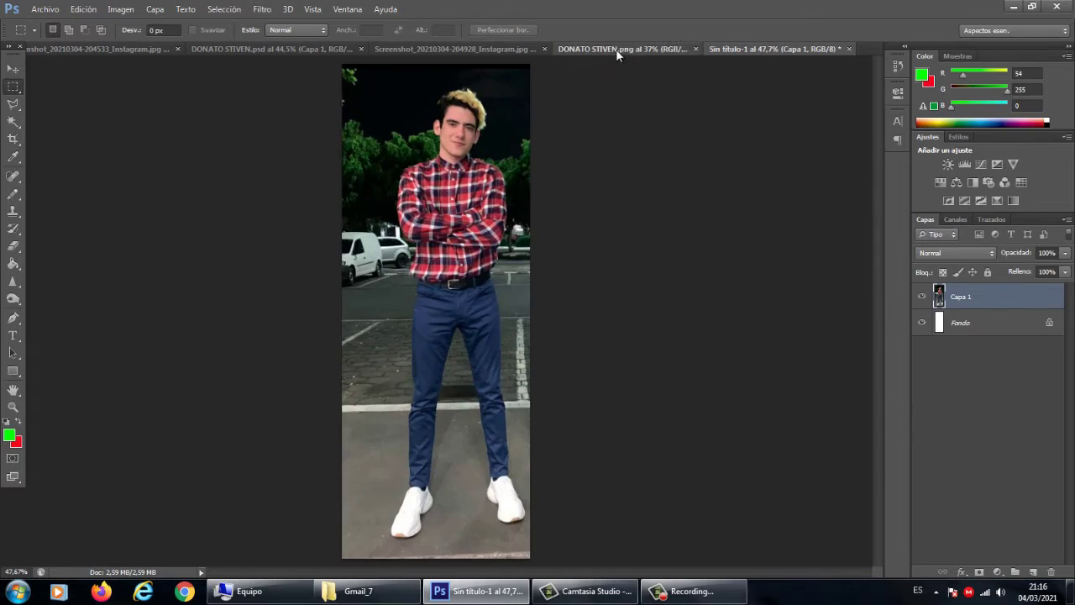
pyautogui.click(619, 48)
pyautogui.press('BackSpace')
pyautogui.hotkey('ctrl', 'n')
pyautogui.press('Return')
pyautogui.hotkey('ctrl', 'v')
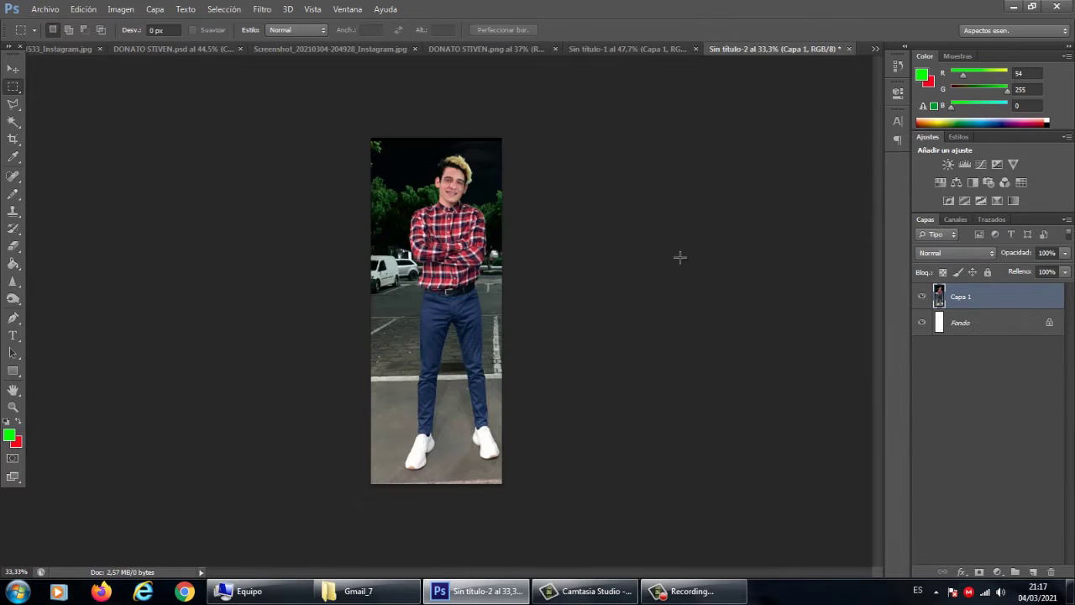
# Widen the canvas to 40.56 cm and drag the photo onto its right half
pyautogui.hotkey('ctrl', 'alt', 'c')
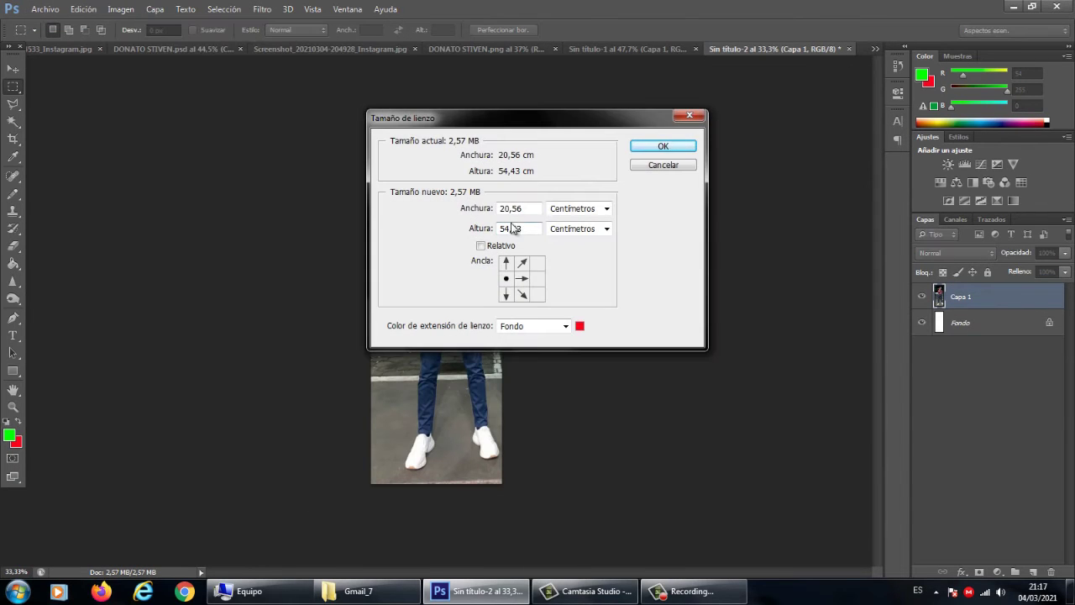
pyautogui.press('BackSpace')
pyautogui.press('BackSpace')
pyautogui.press('Return')
pyautogui.click(630, 52)
pyautogui.click(13, 70)
pyautogui.click(488, 49)
pyautogui.moveTo(503, 294); pyautogui.dragTo(809, 49)
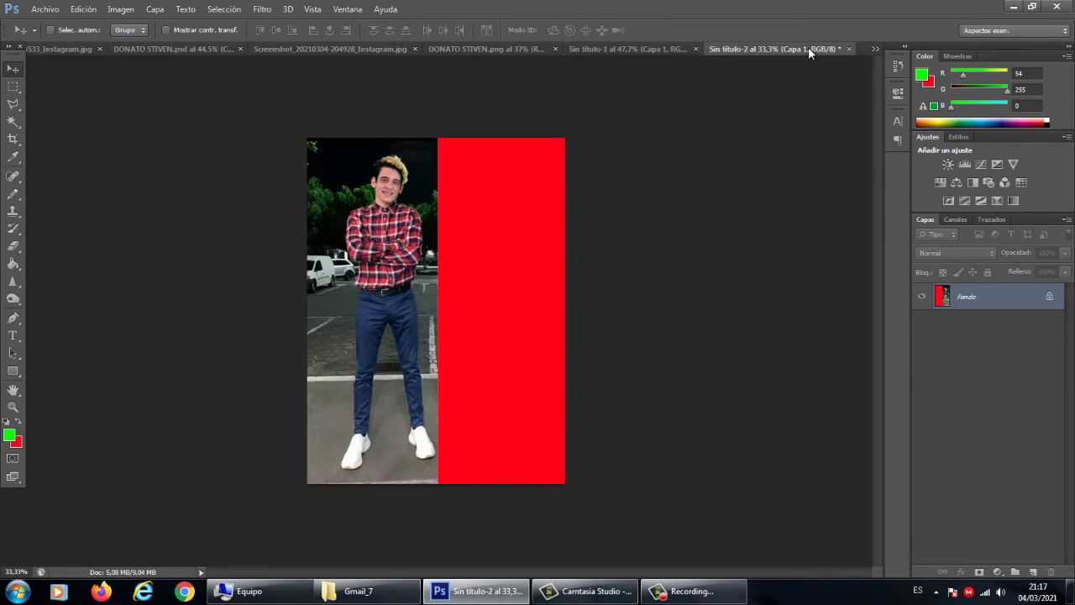
pyautogui.moveTo(467, 319); pyautogui.dragTo(594, 331)
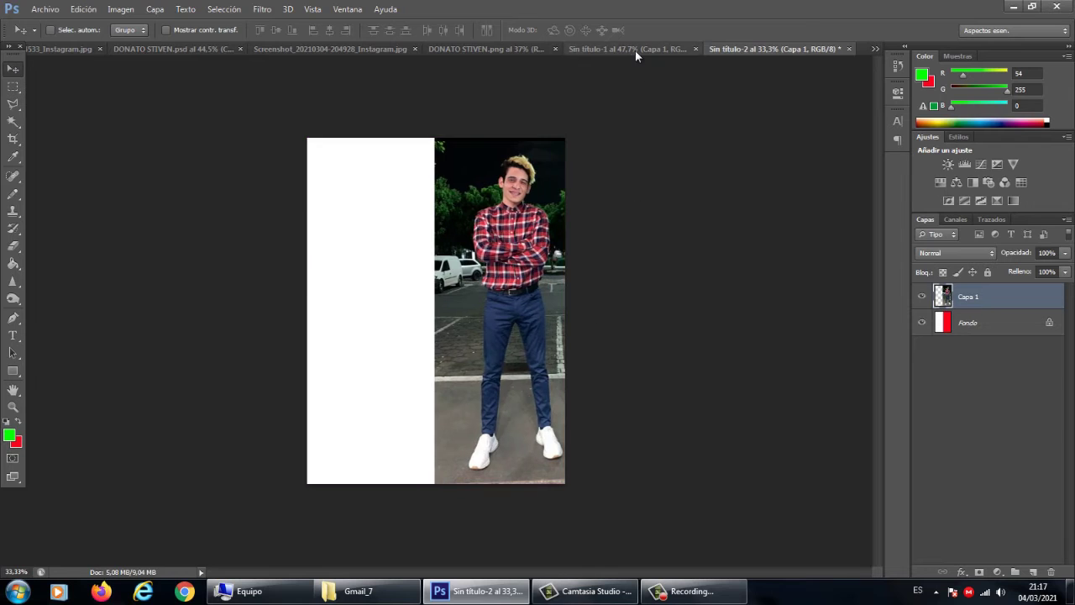
# Drag the original photo into the new document and position it beside the face-swapped version
pyautogui.click(634, 50)
pyautogui.moveTo(660, 120); pyautogui.dragTo(379, 268)
pyautogui.scroll(6, 355, 319)
pyautogui.scroll(-3, 354, 310)
pyautogui.moveTo(378, 351); pyautogui.dragTo(375, 354)
pyautogui.scroll(4, 468, 209)
pyautogui.moveTo(878, 313); pyautogui.dragTo(878, 288)
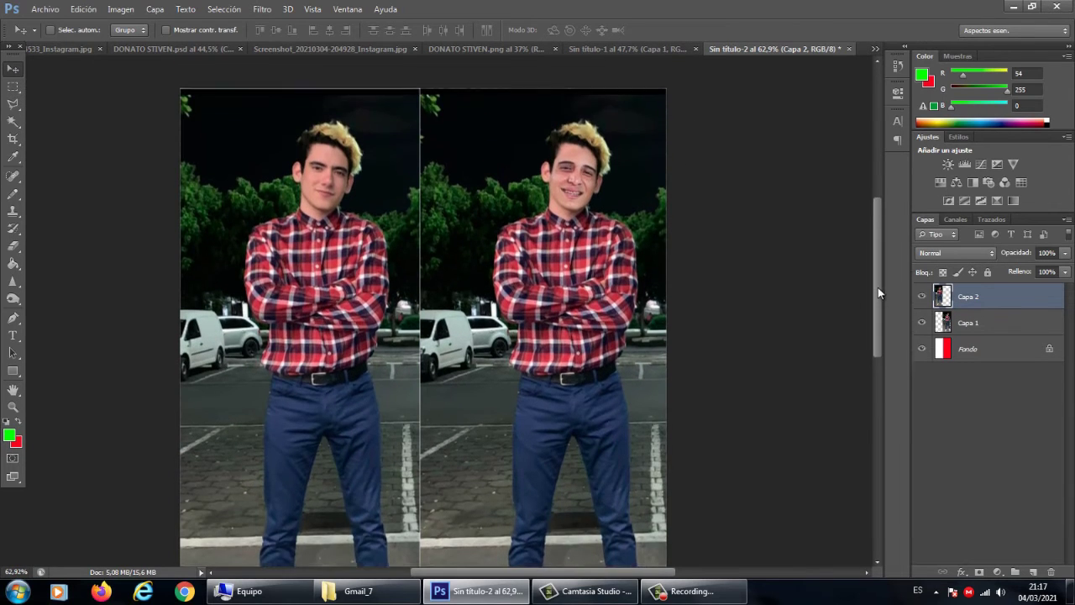
pyautogui.scroll(3, 540, 283)
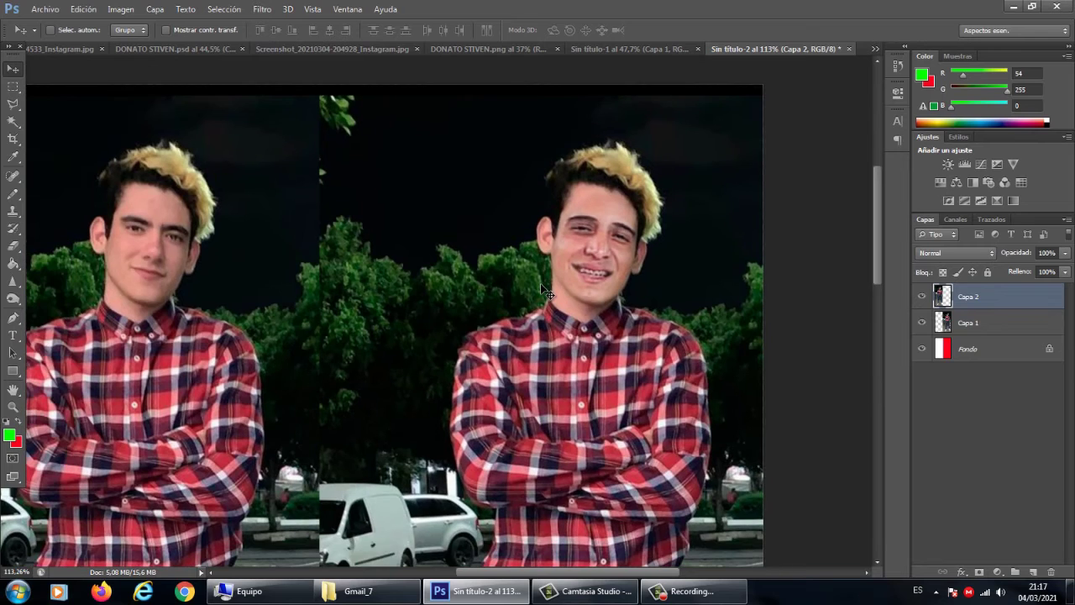
pyautogui.scroll(-4, 540, 285)
# Save the before/after image as a PNG under a new file name, accepting the PNG options
pyautogui.click(45, 8)
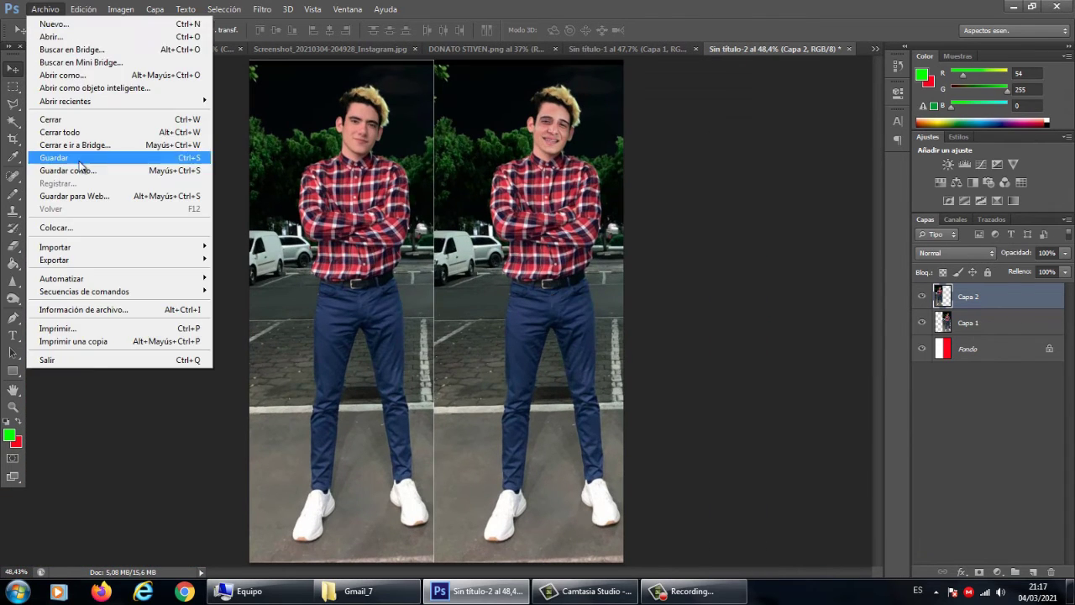
pyautogui.click(79, 169)
pyautogui.click(546, 308)
pyautogui.click(540, 409)
pyautogui.doubleClick(540, 290)
pyautogui.write('DONATO A STIVEN')
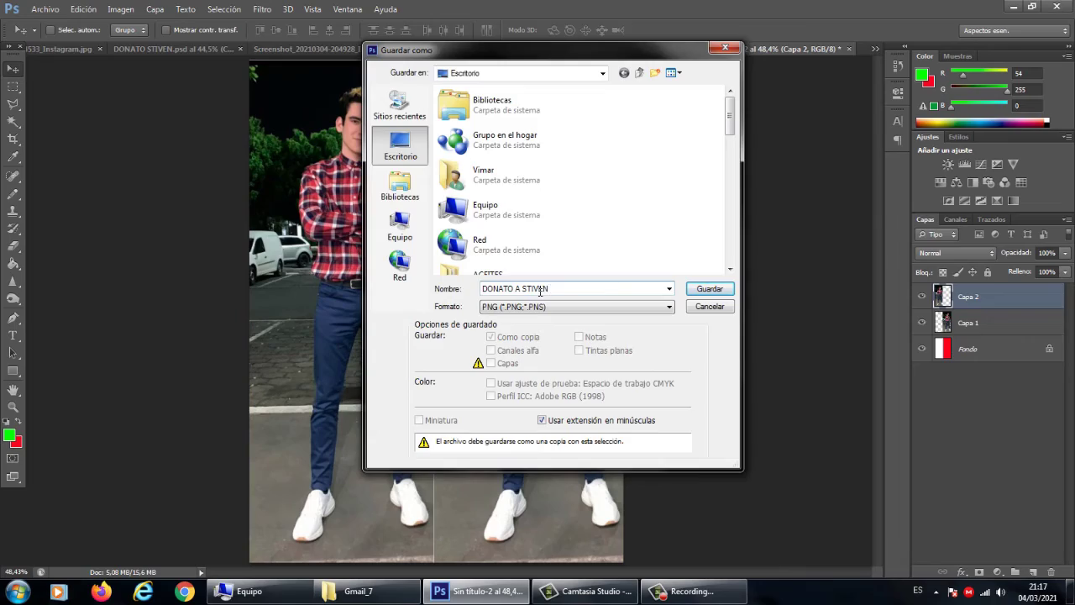
pyautogui.click(709, 288)
pyautogui.press('Return')
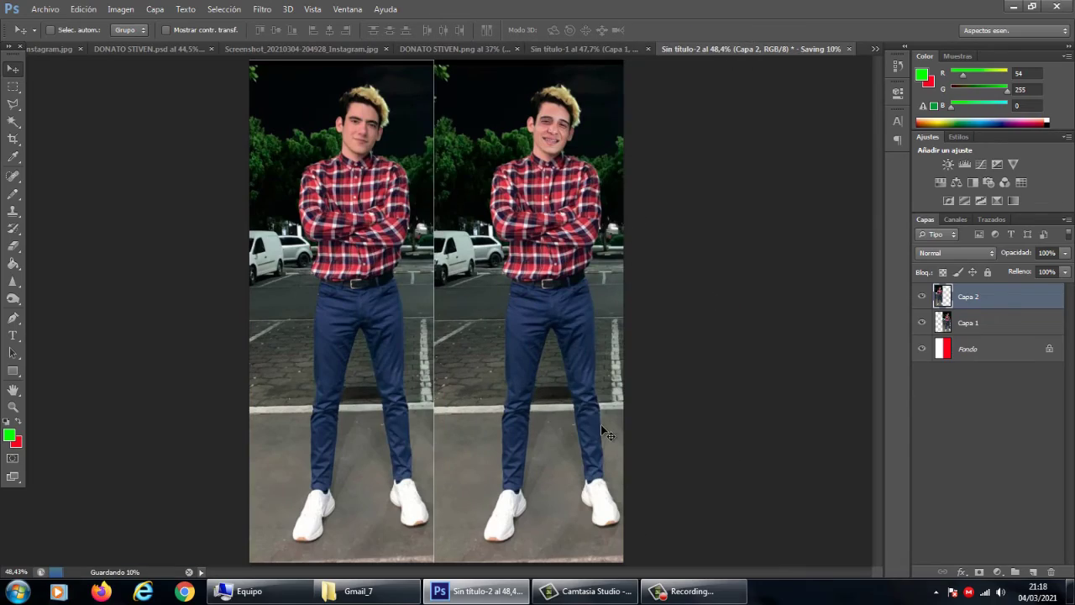